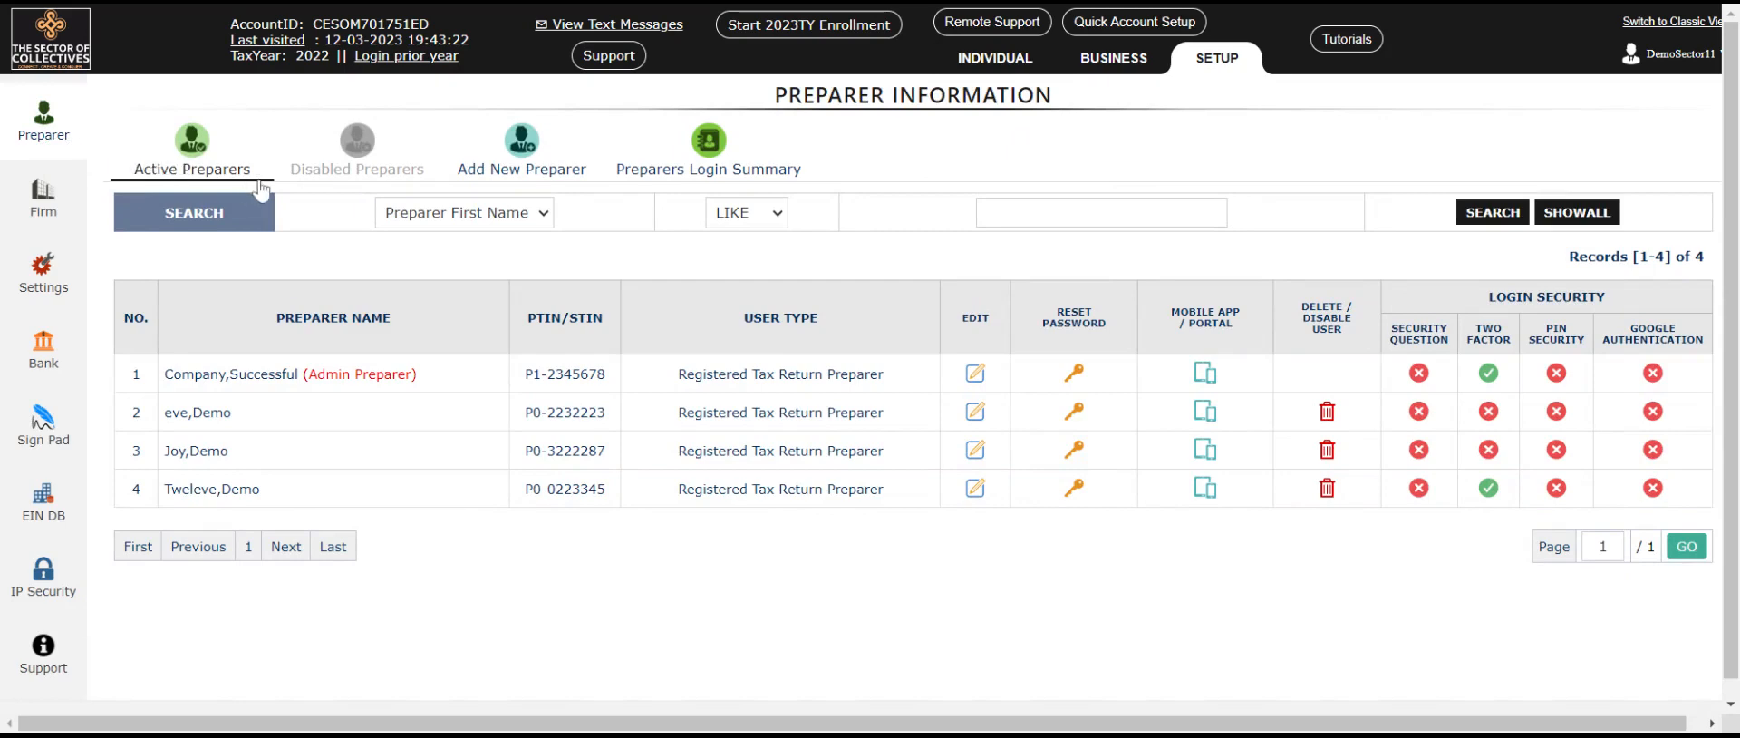
# Step: Start a new preparer account from the Add New Preparer tab
pyautogui.click(537, 181)
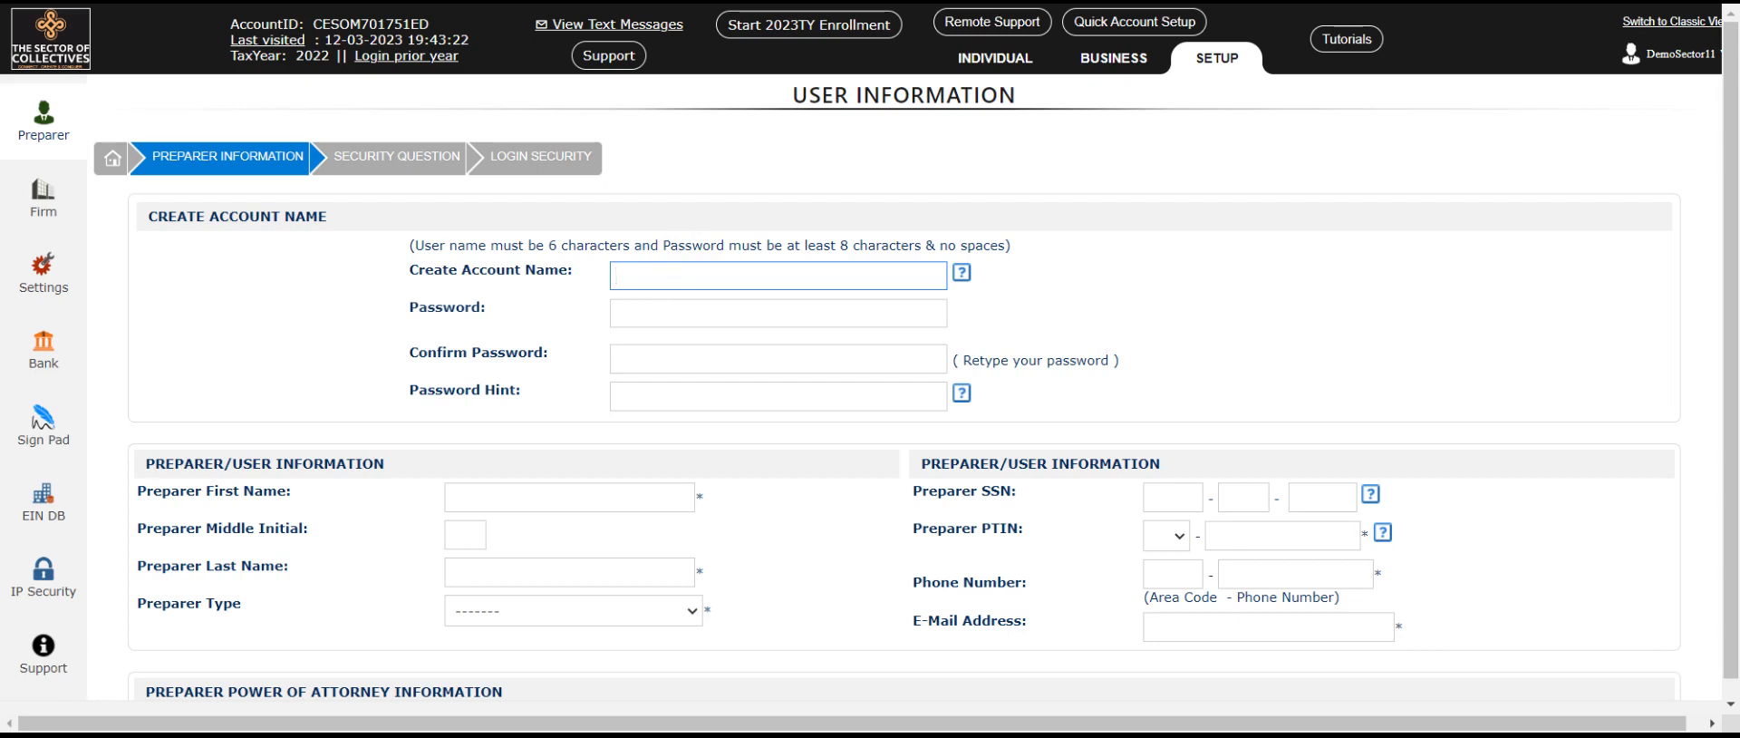
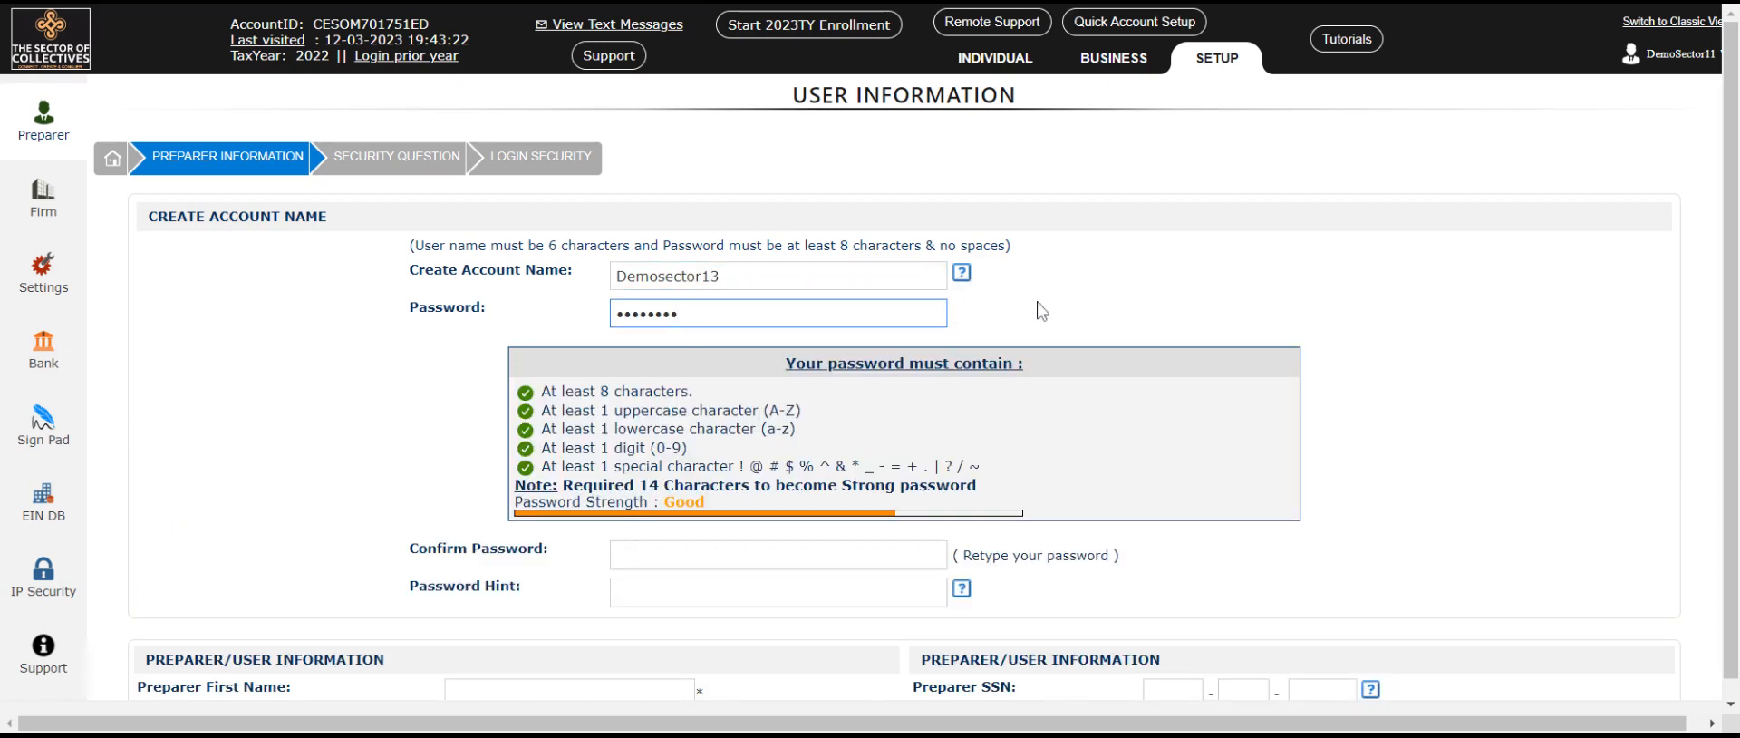
# Step: Enter the account name and password, confirm the password, and add the hint 'Generic password'
pyautogui.click(1000, 349)
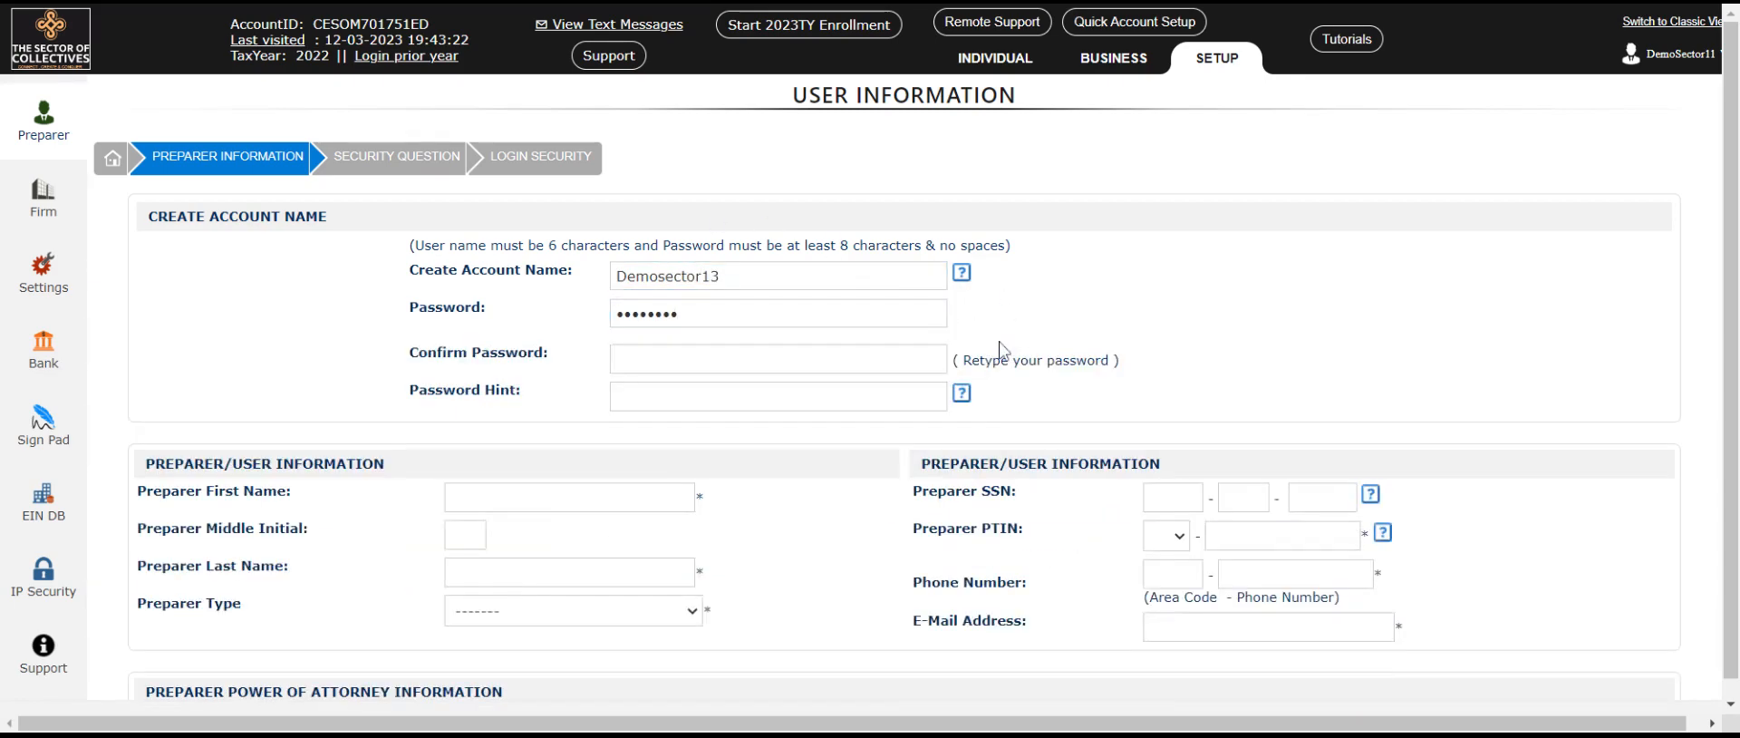
pyautogui.click(805, 355)
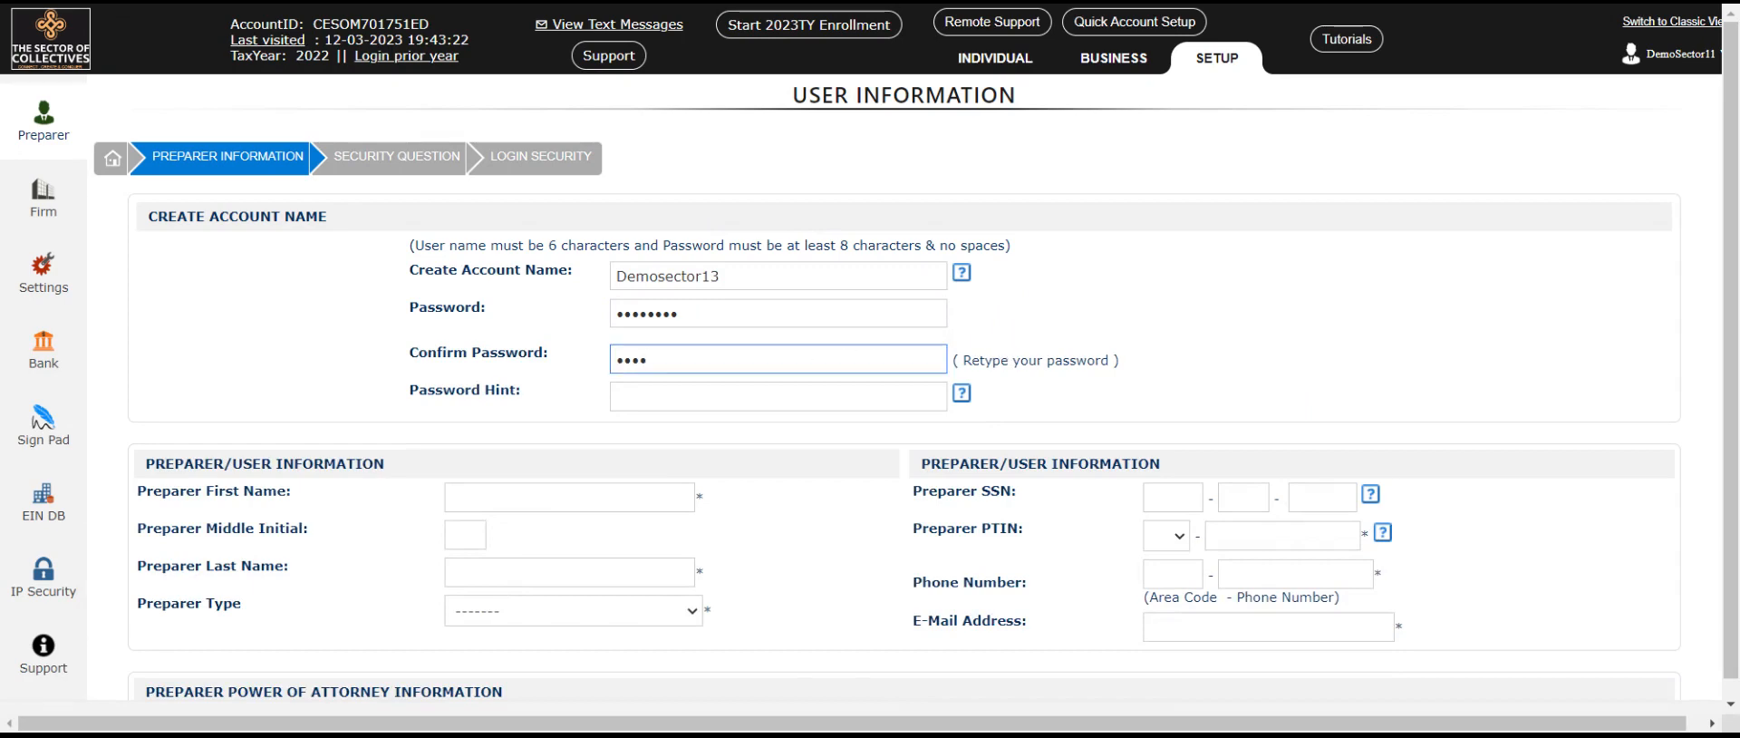
pyautogui.press('Tab')
pyautogui.write('Gener')
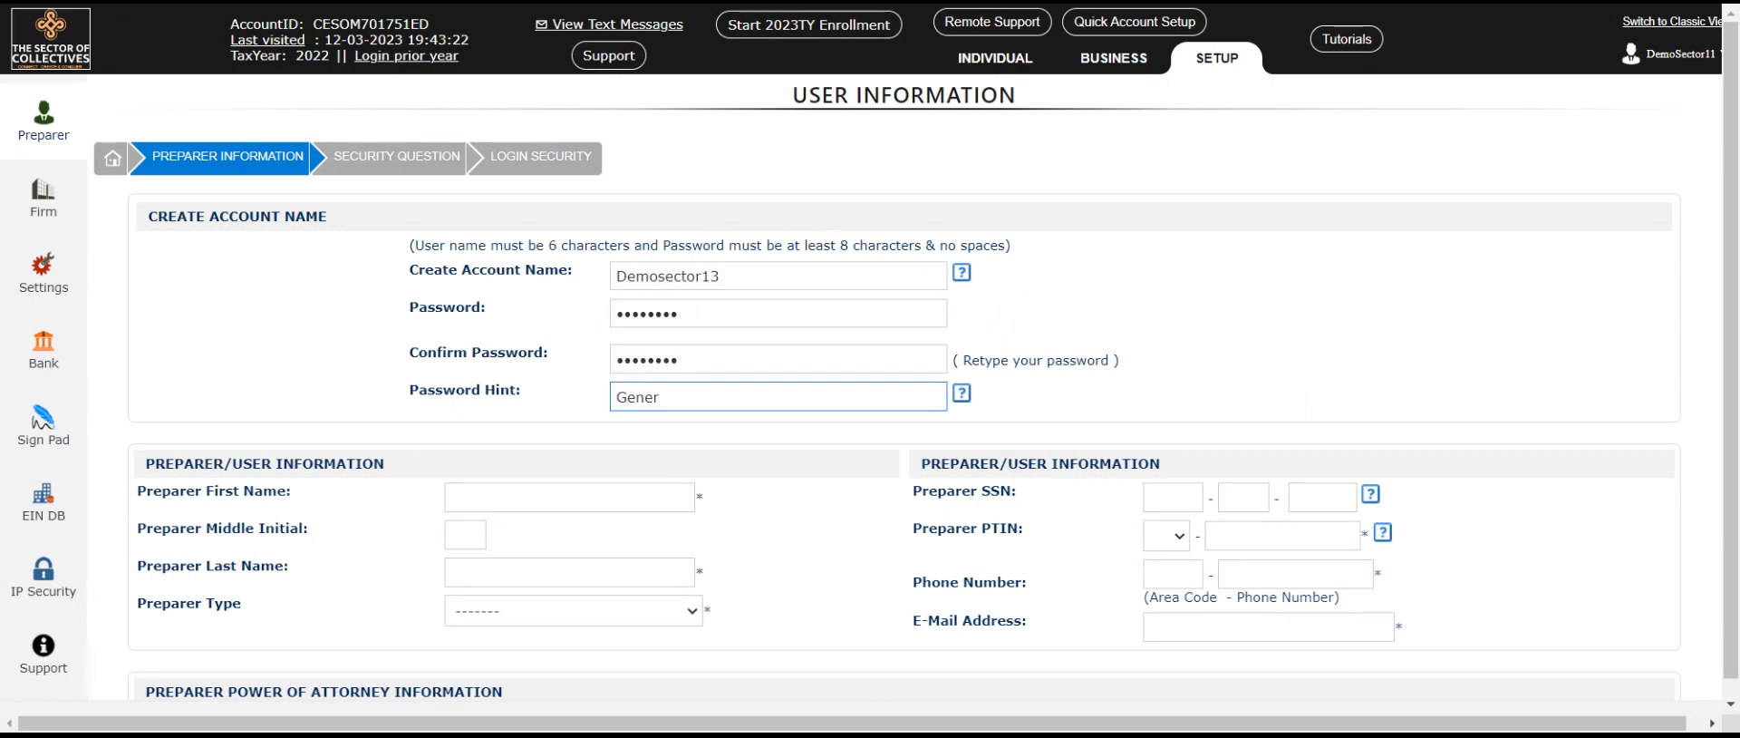
pyautogui.write('ic password')
# Step: Enter the preparer's first and last name and set the type to Registered Tax Return Preparer
pyautogui.click(451, 497)
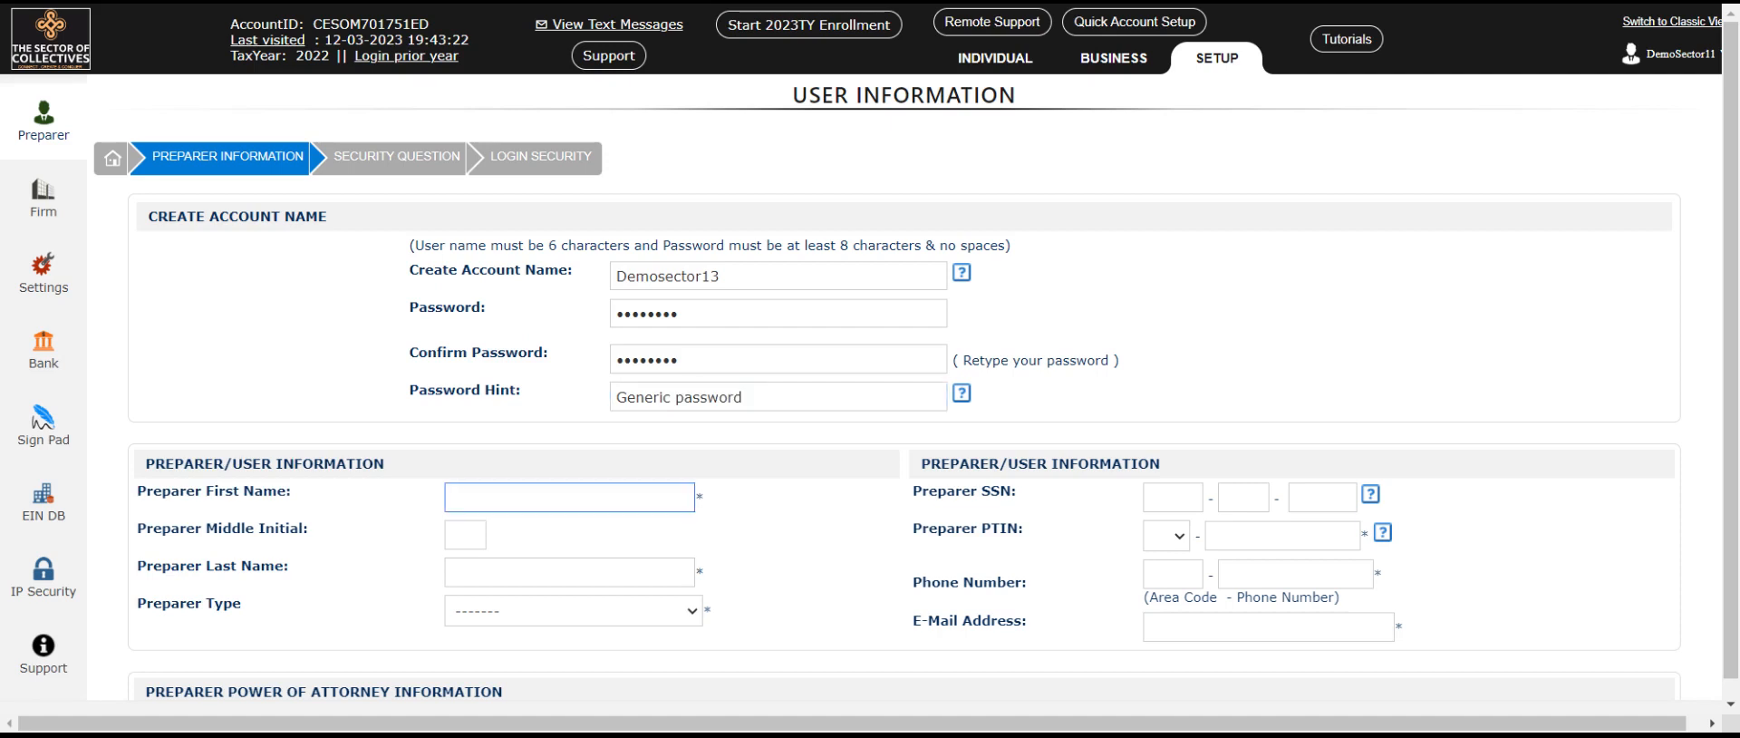
pyautogui.write('Dem')
pyautogui.press('Tab')
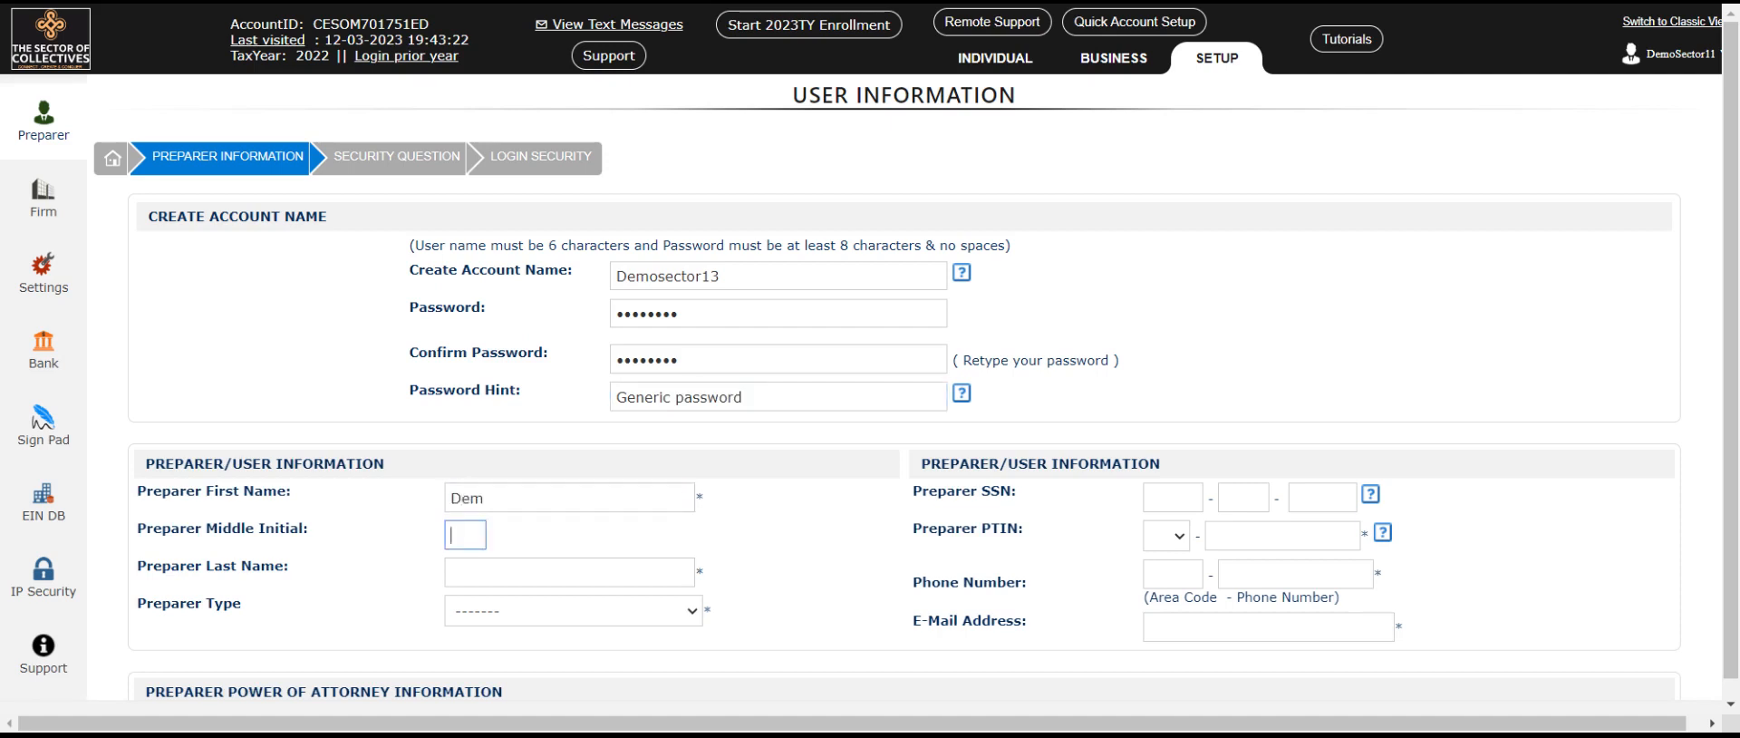
pyautogui.press('Tab')
pyautogui.write('Person')
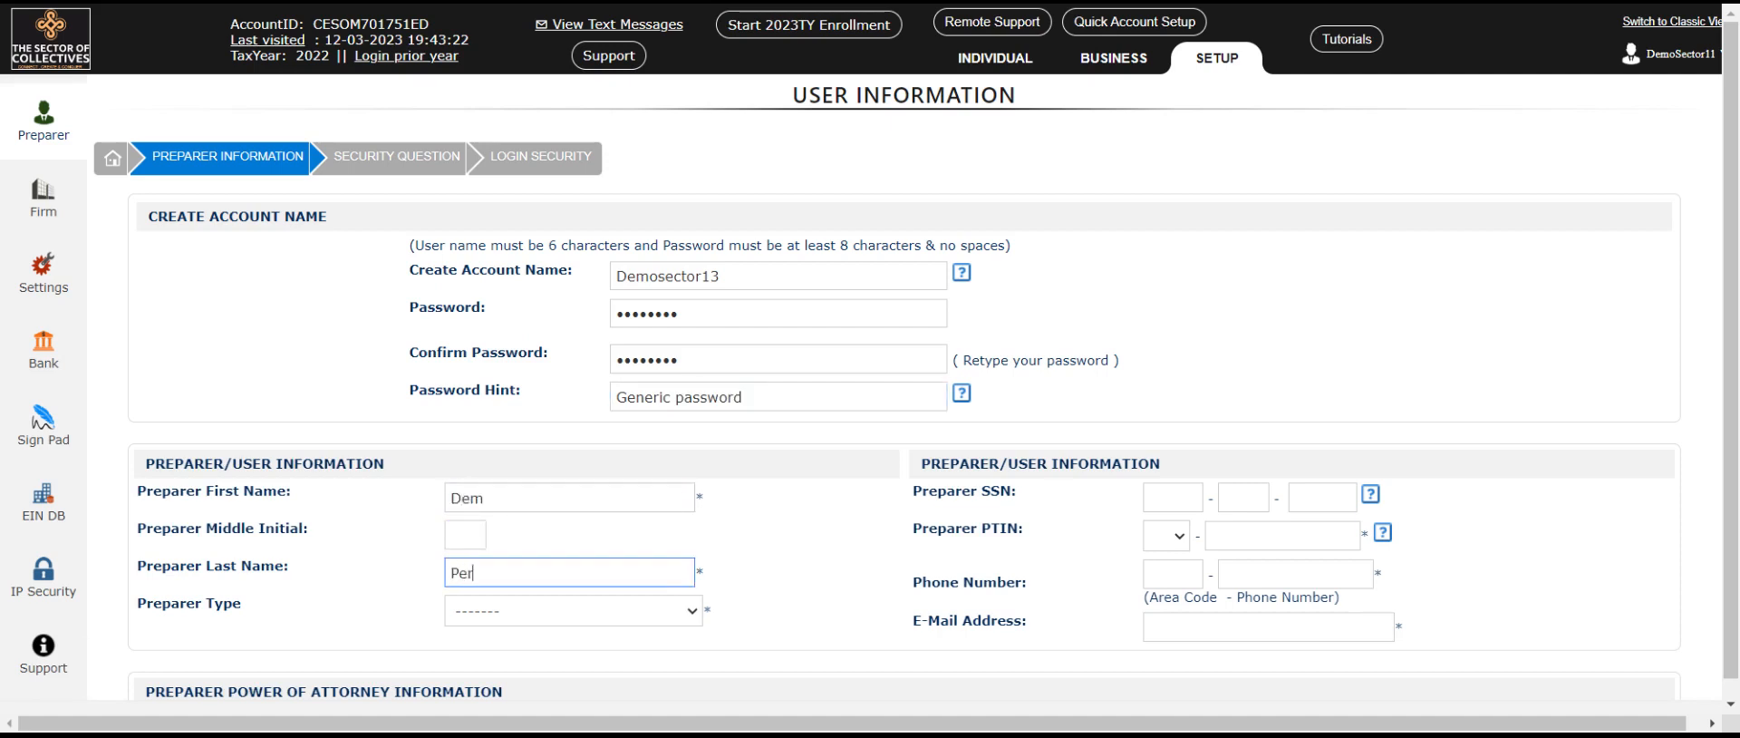
pyautogui.press('Tab')
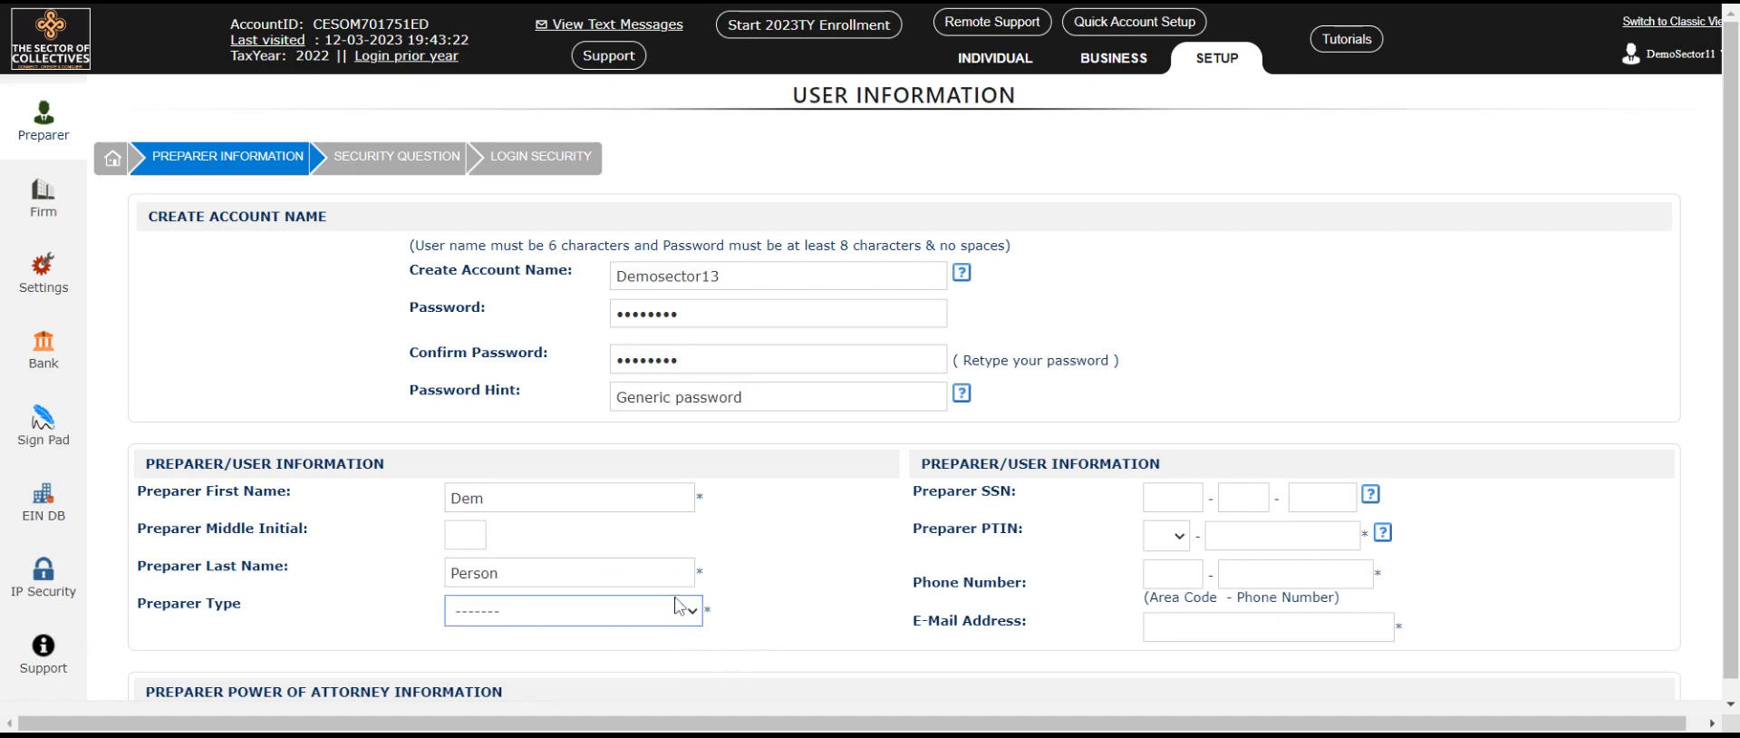
pyautogui.press('Down')
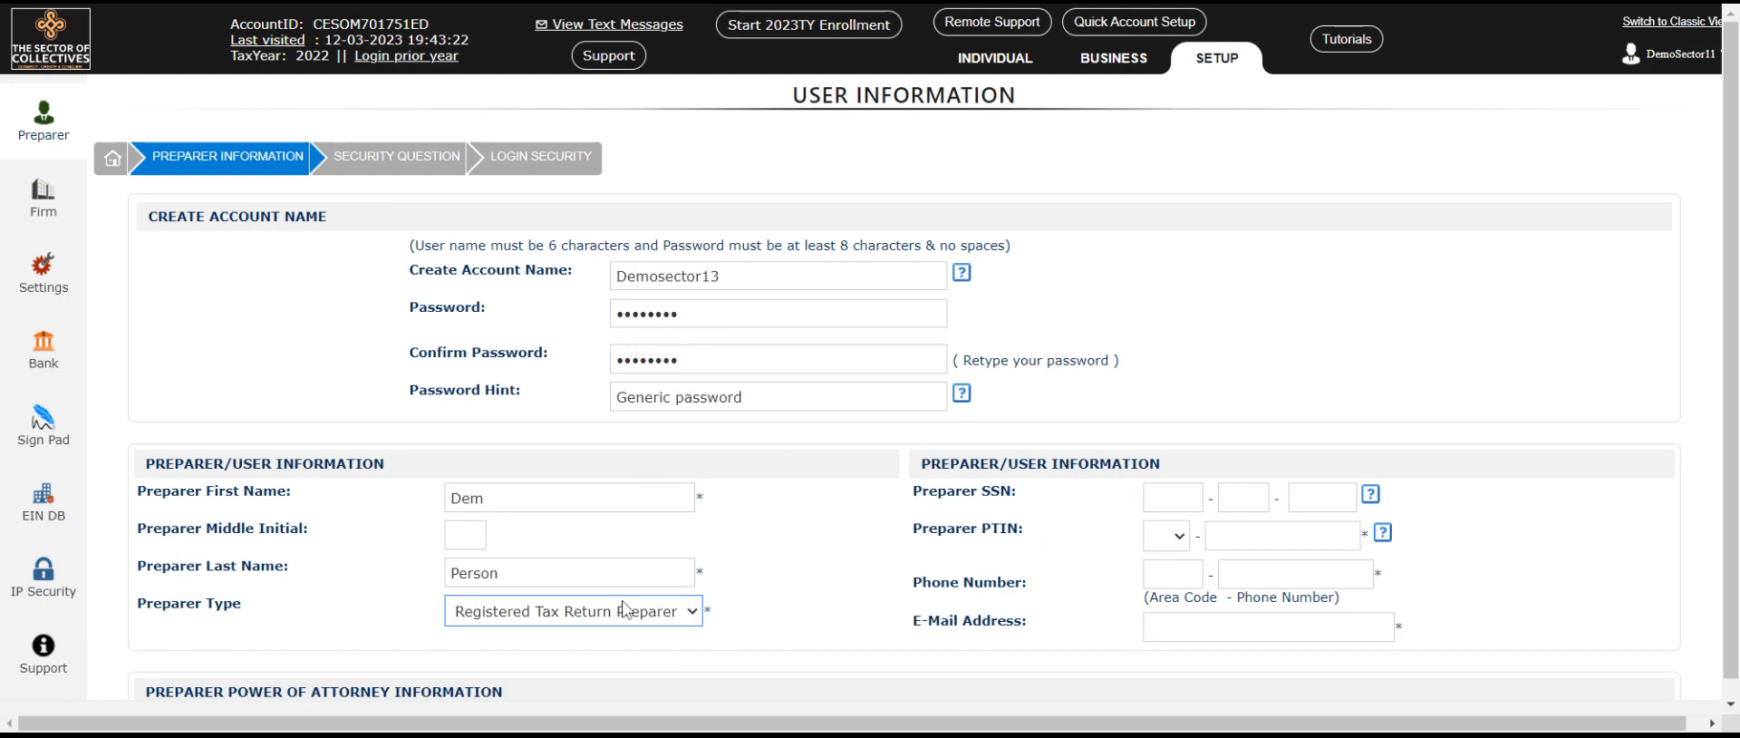
# Step: Enter the PTIN with the P prefix and the phone number, and accept the suggested e-mail
pyautogui.click(1166, 540)
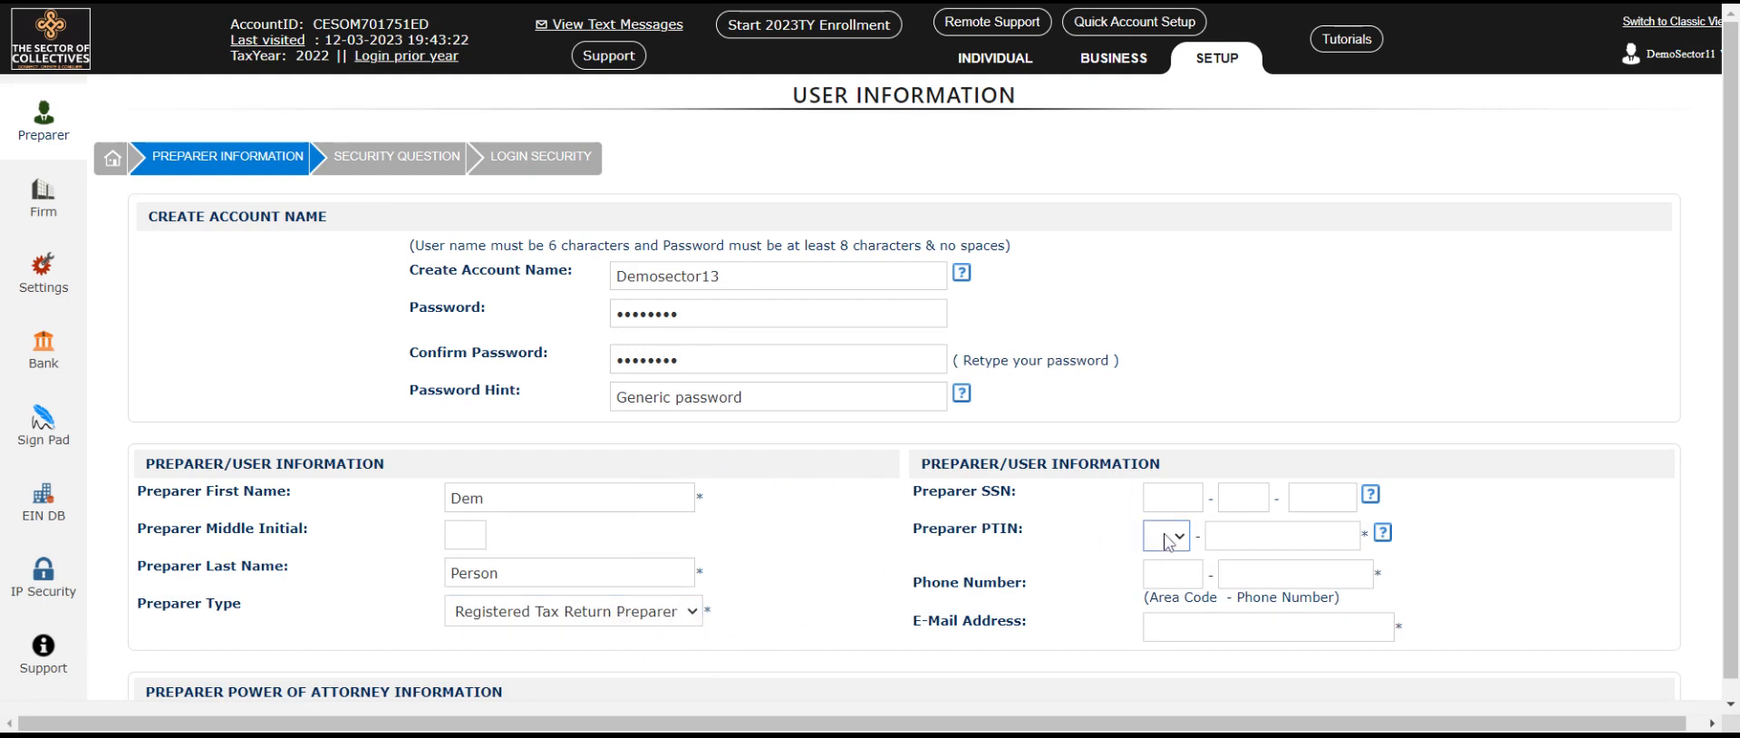
pyautogui.press('Tab')
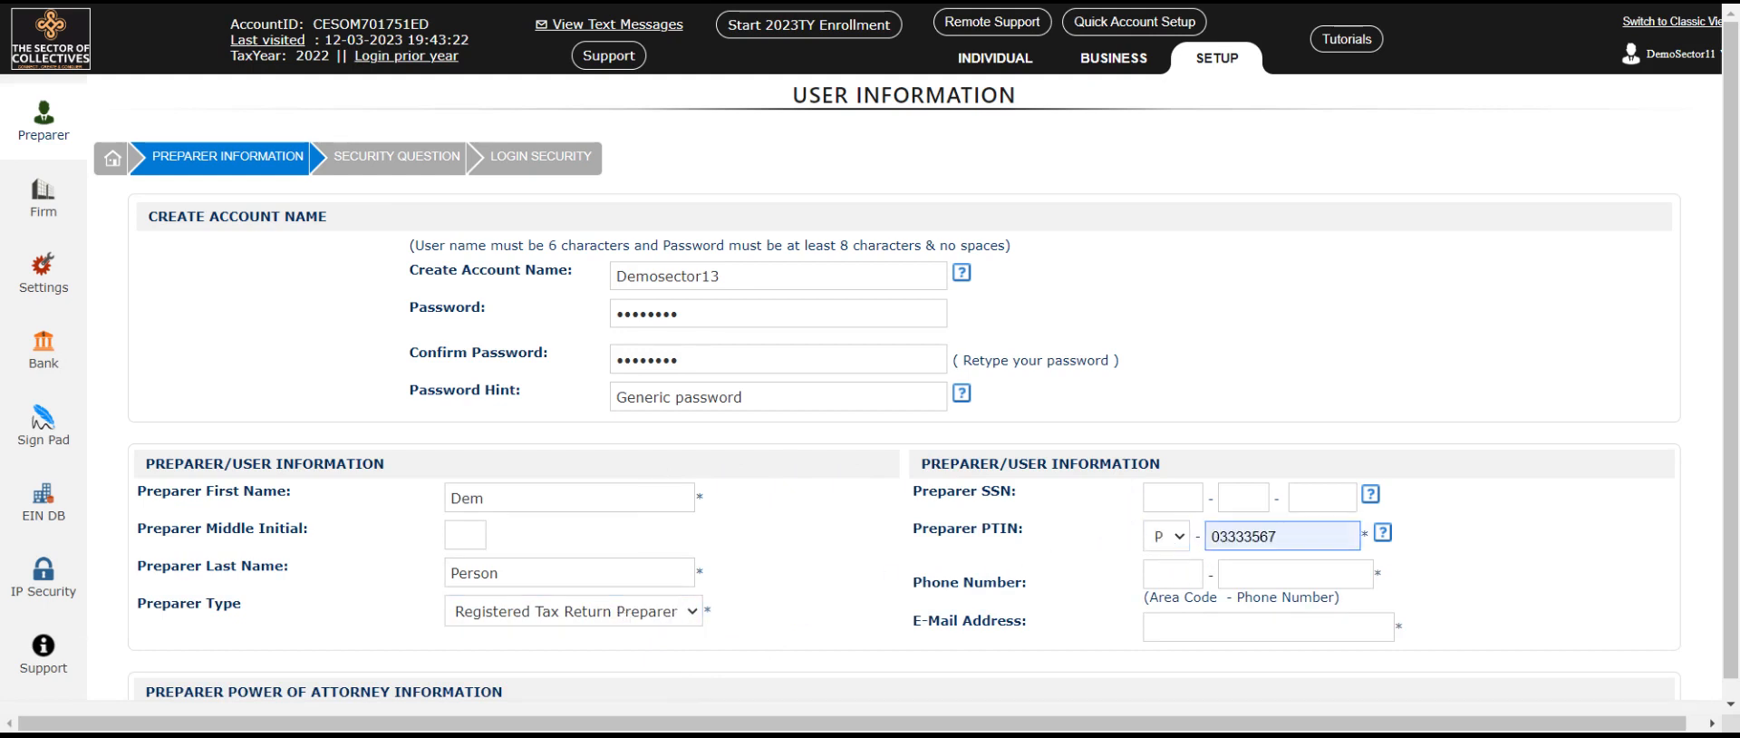
pyautogui.click(1307, 424)
pyautogui.press('Tab')
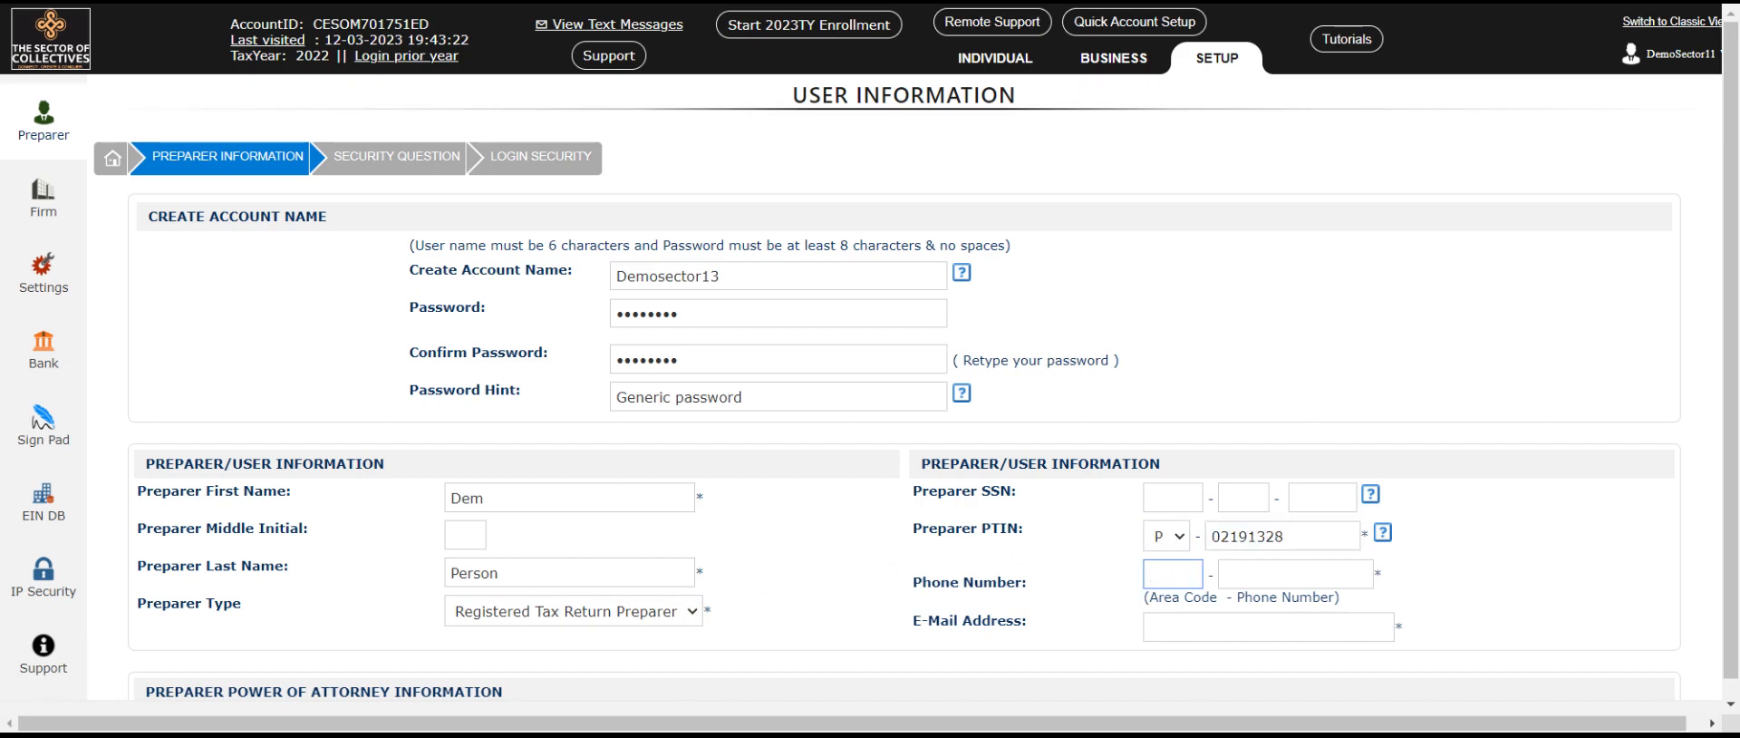
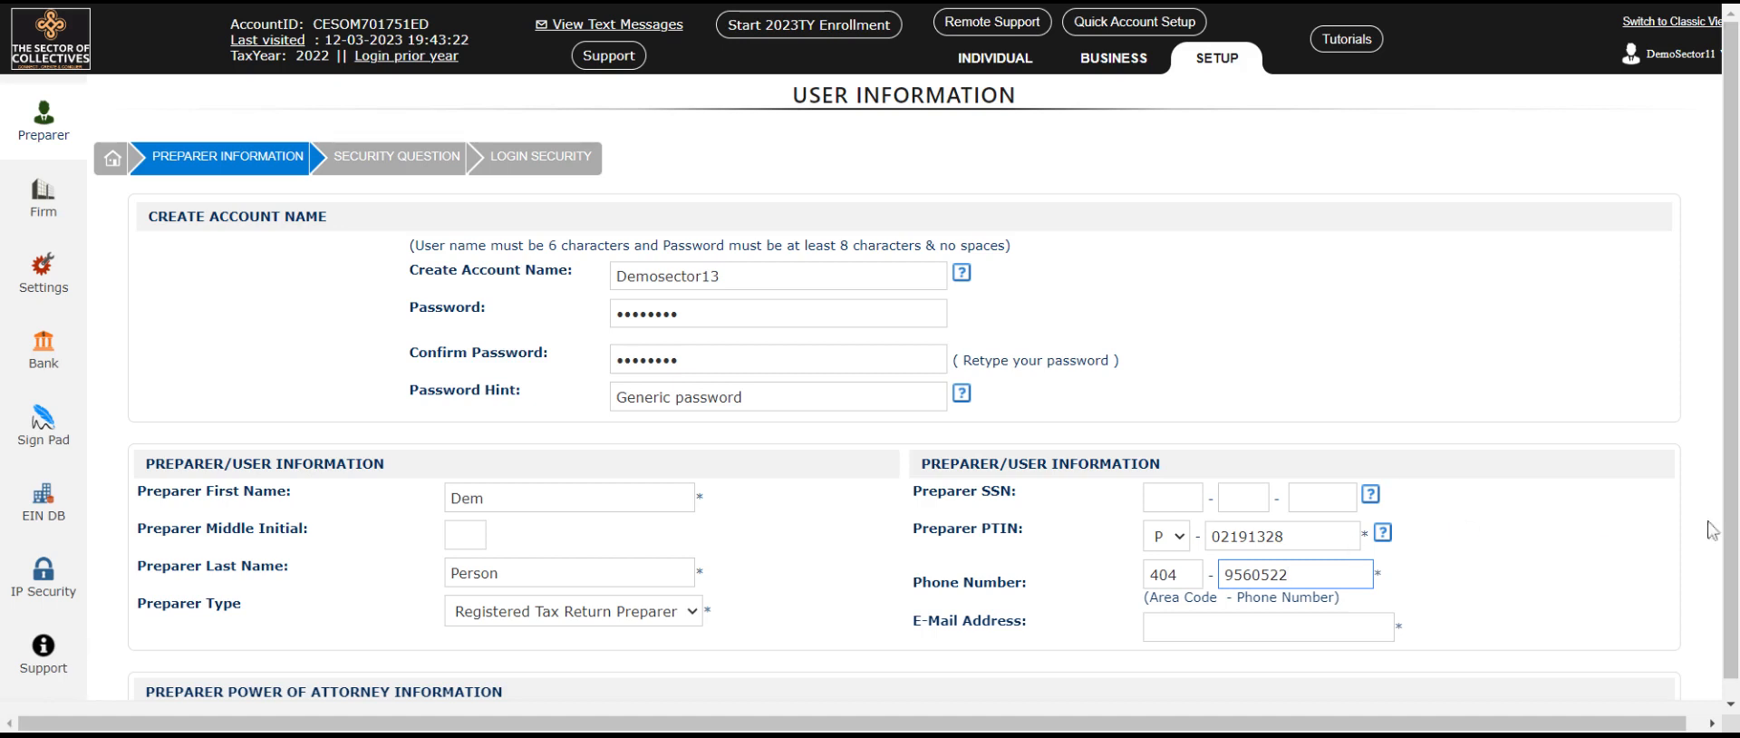
pyautogui.click(1325, 625)
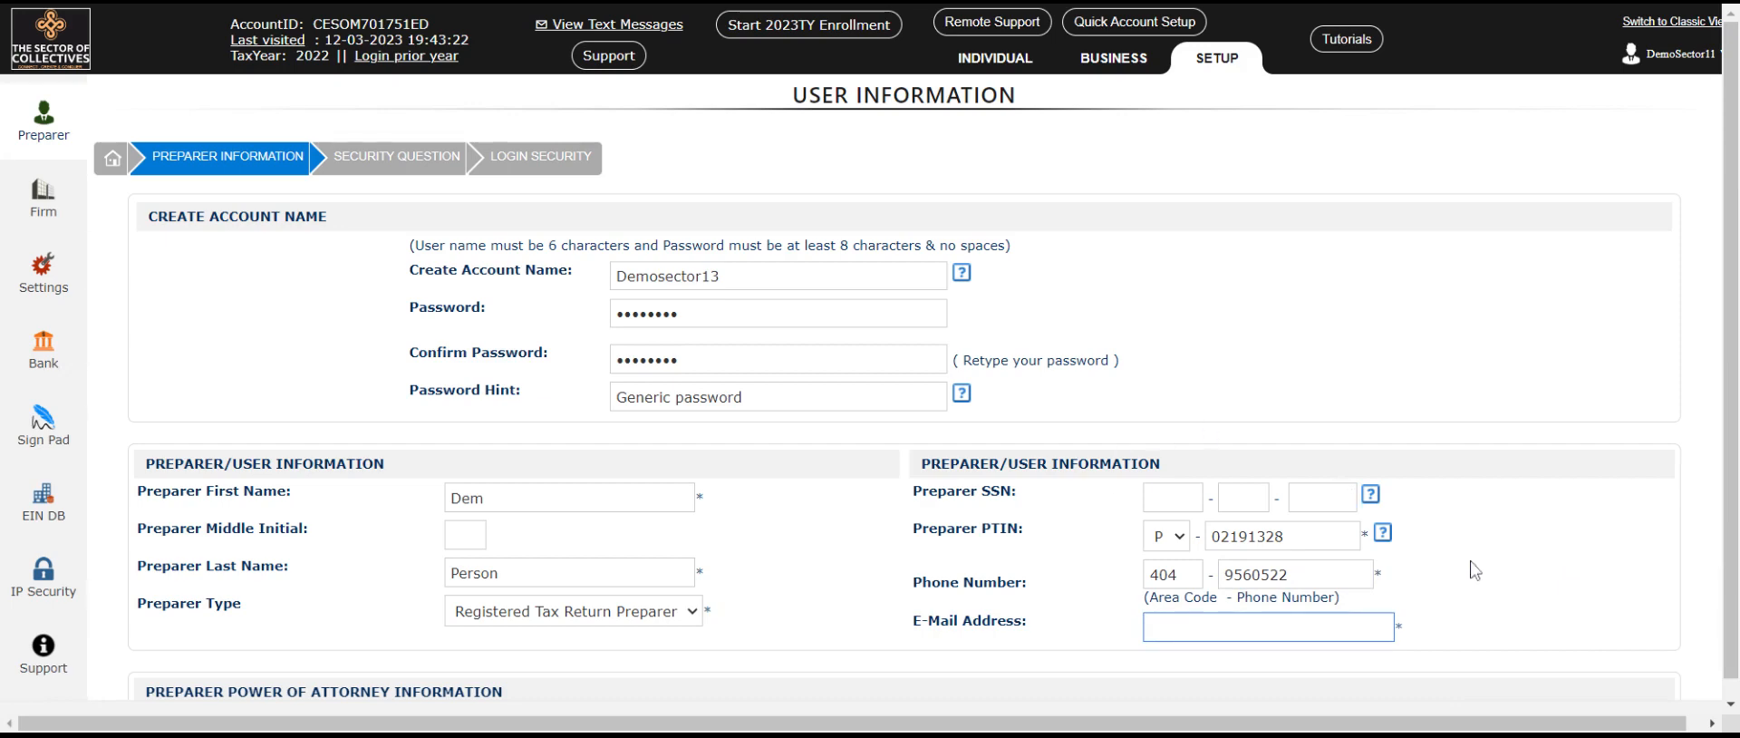
pyautogui.click(1381, 538)
# Step: Delete the GA placeholder from the LTP/LTC Number, NYTPRIN and NMCRSID fields
pyautogui.scroll(-5, 1487, 539)
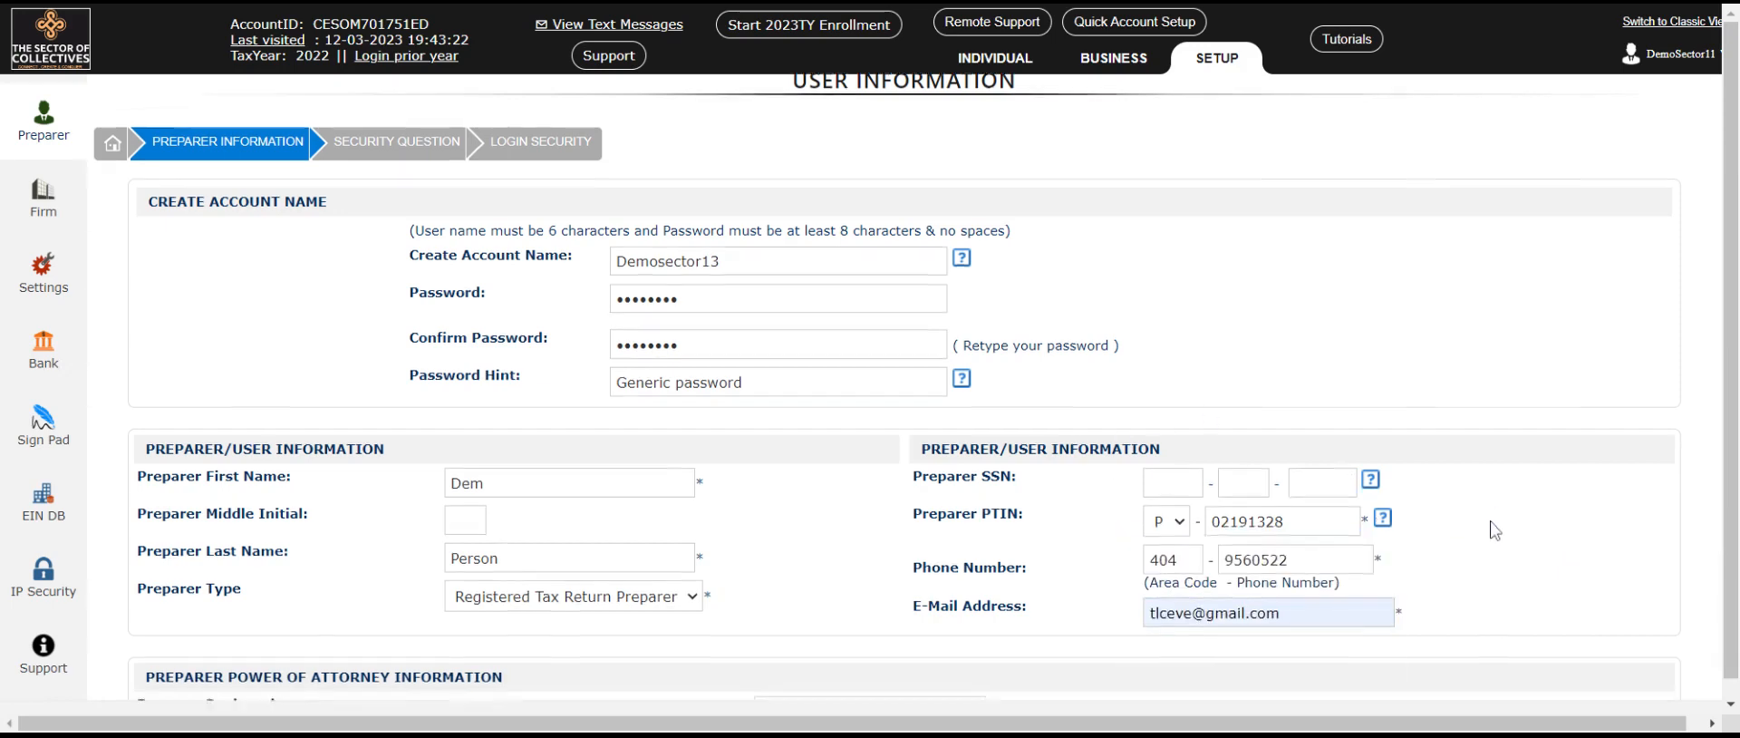
pyautogui.scroll(-2, 1498, 547)
pyautogui.scroll(1, 1498, 548)
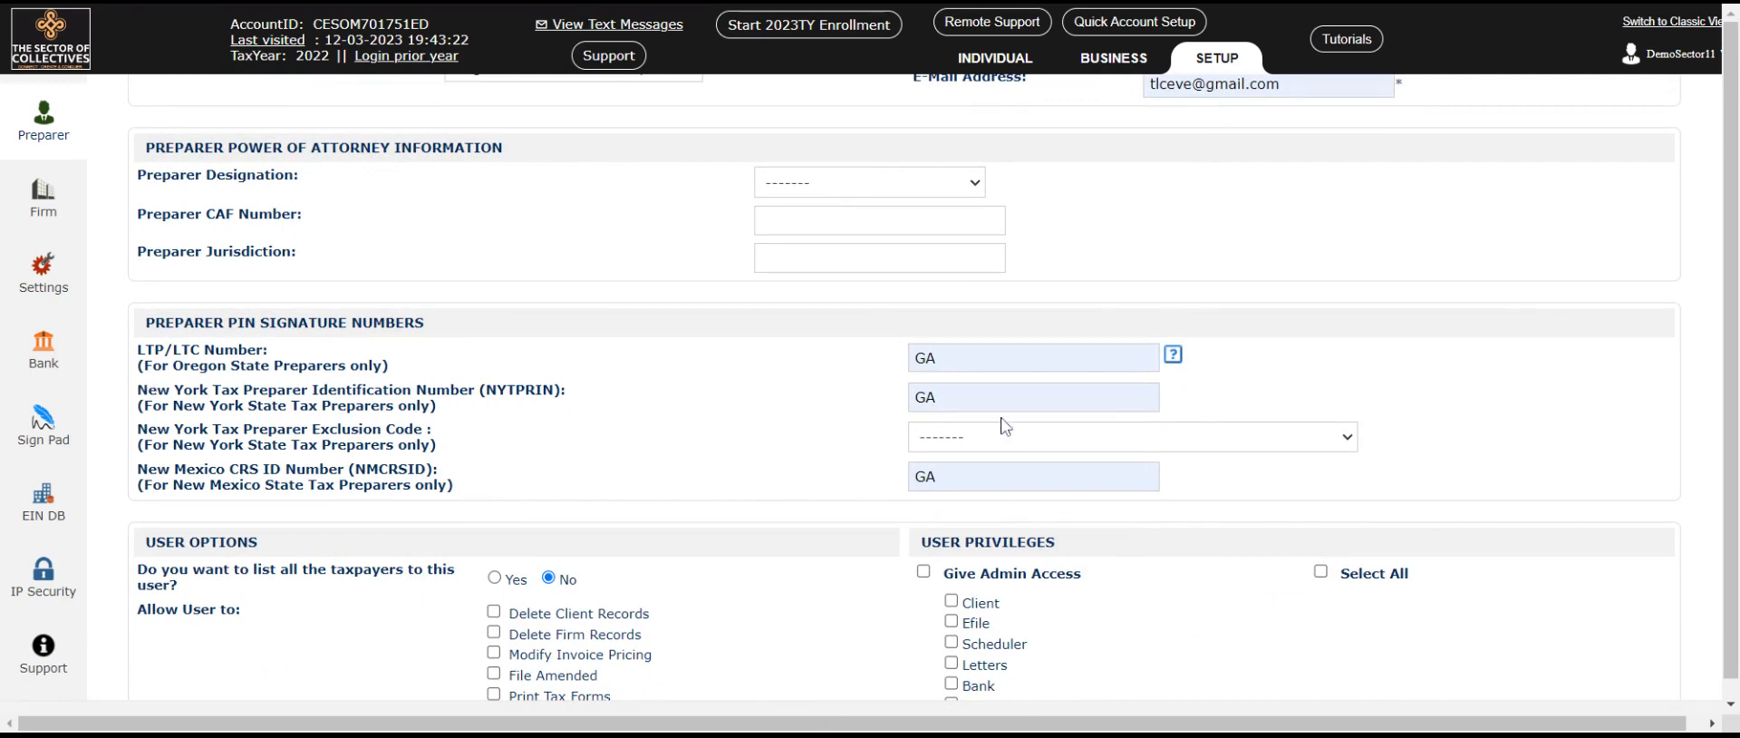
pyautogui.click(938, 358)
pyautogui.moveTo(938, 358); pyautogui.dragTo(895, 380)
pyautogui.press('BackSpace')
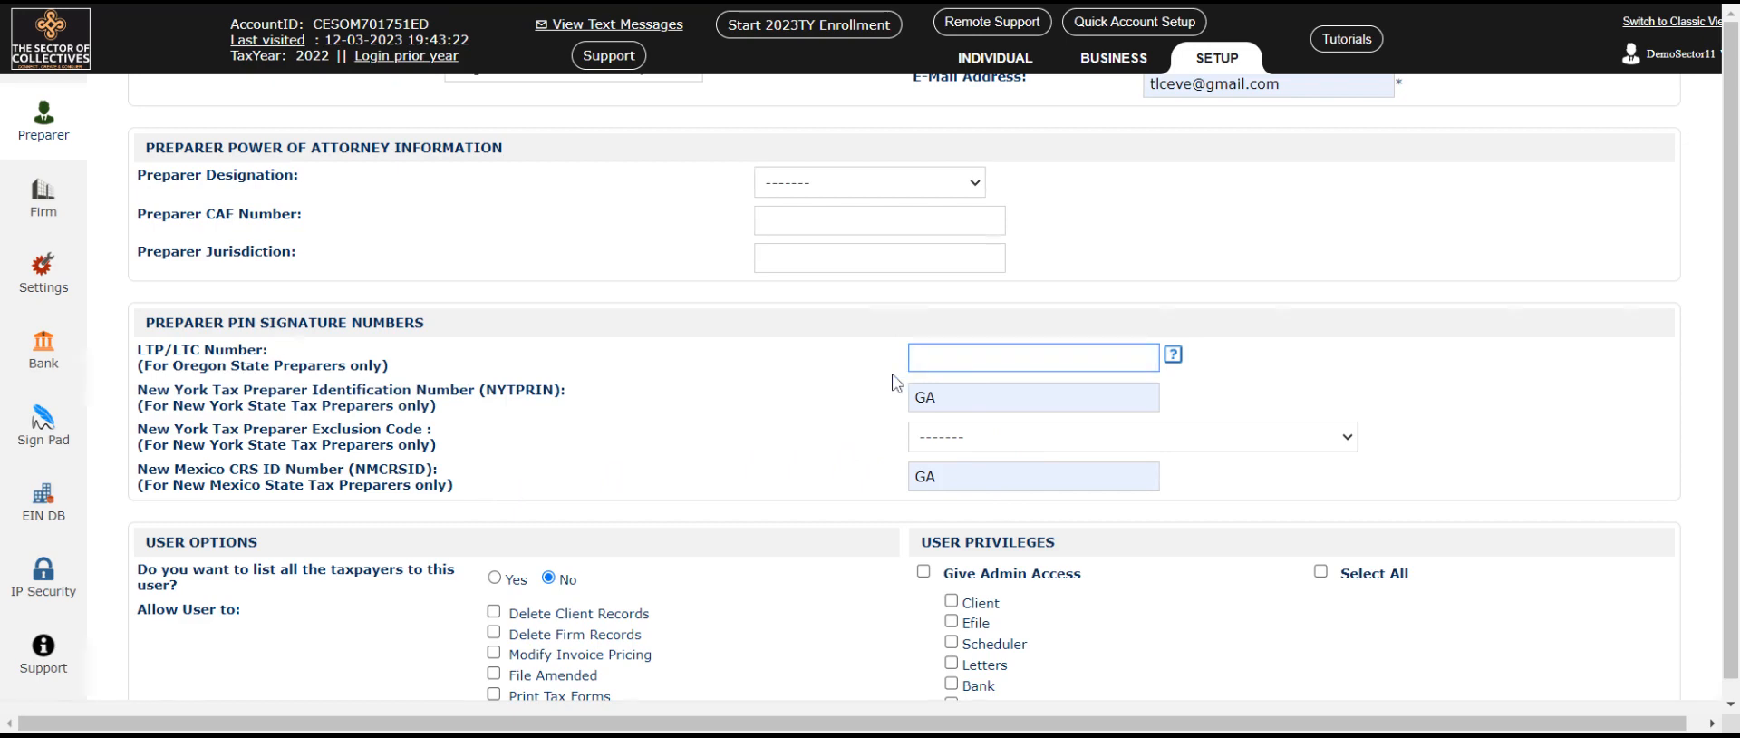
pyautogui.doubleClick(924, 397)
pyautogui.press('BackSpace')
pyautogui.click(943, 476)
pyautogui.moveTo(943, 476); pyautogui.dragTo(857, 515)
pyautogui.press('BackSpace')
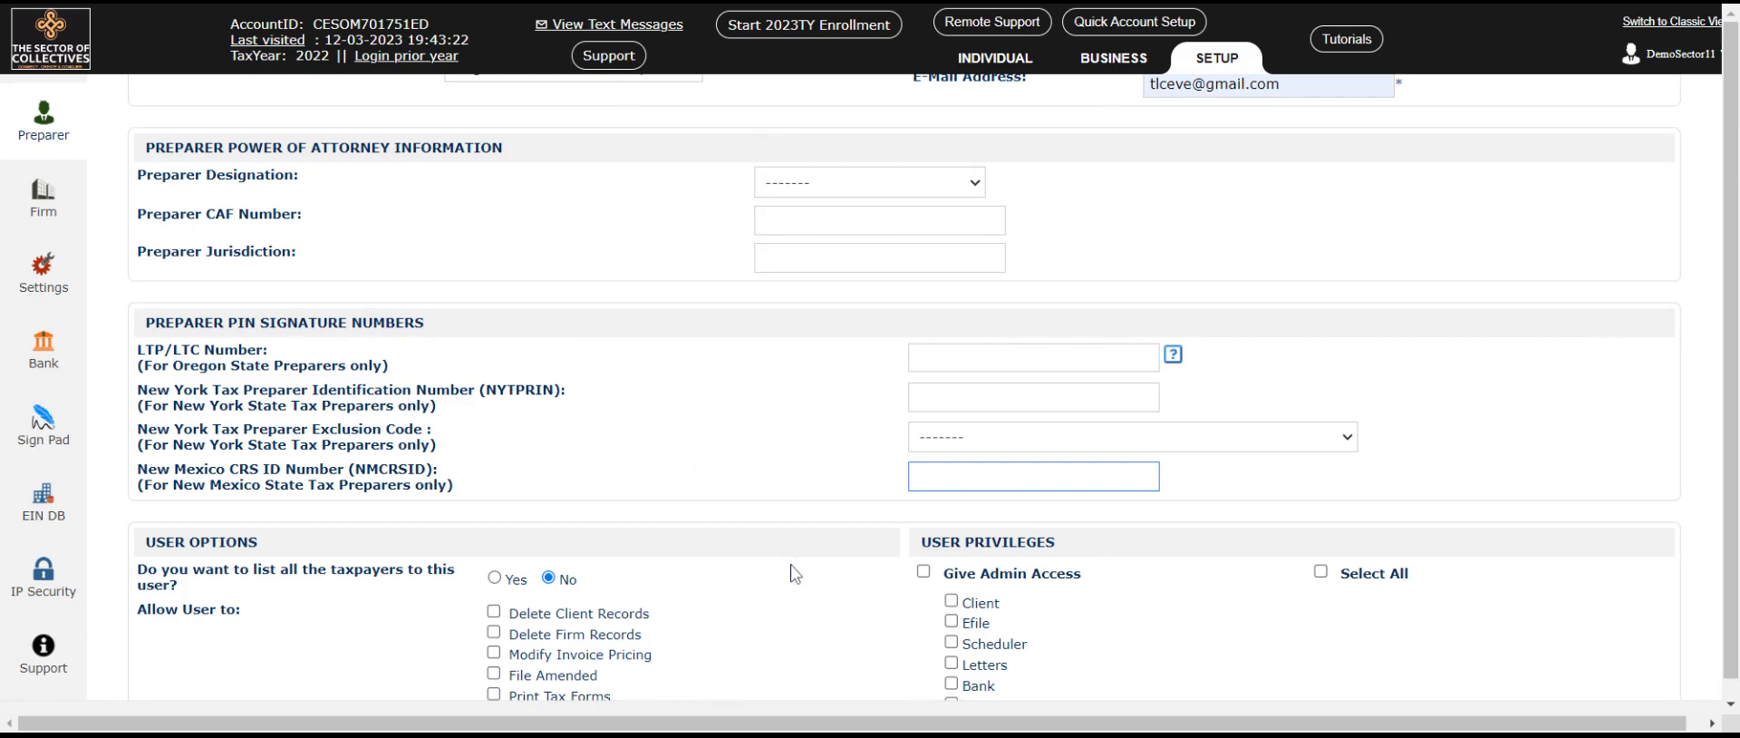
pyautogui.scroll(-2, 831, 573)
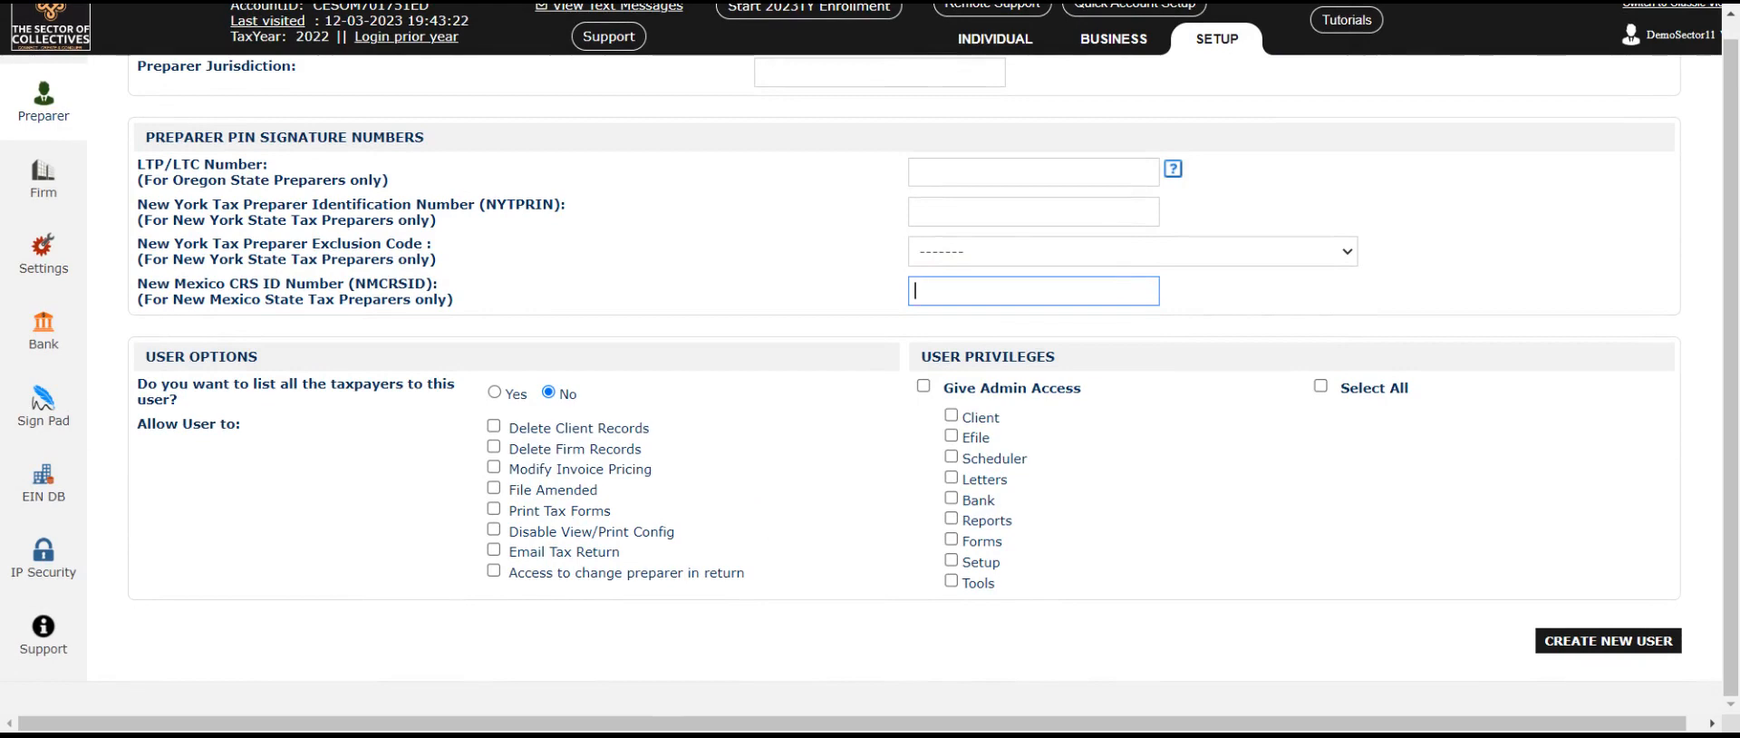
# Step: Keep 'list all taxpayers' on No and allow File Amended, Print Tax Forms and Email Tax Return
pyautogui.click(497, 397)
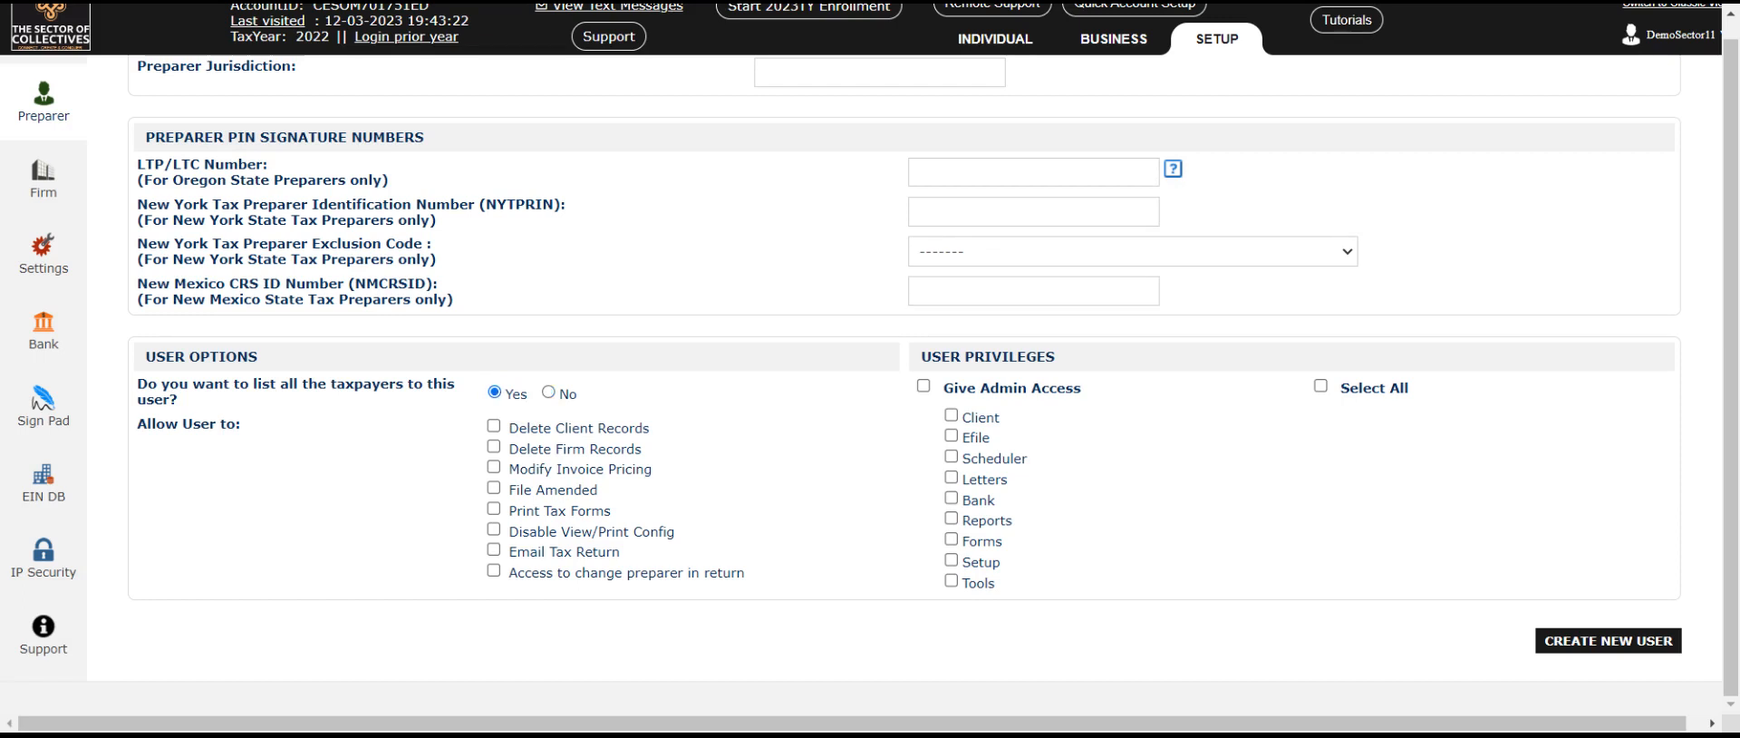
pyautogui.click(548, 392)
pyautogui.click(494, 467)
pyautogui.click(494, 467)
pyautogui.click(495, 491)
pyautogui.click(495, 511)
pyautogui.click(494, 549)
# Step: Grant the Client, Scheduler, Letters, Forms and Tools privileges
pyautogui.click(952, 415)
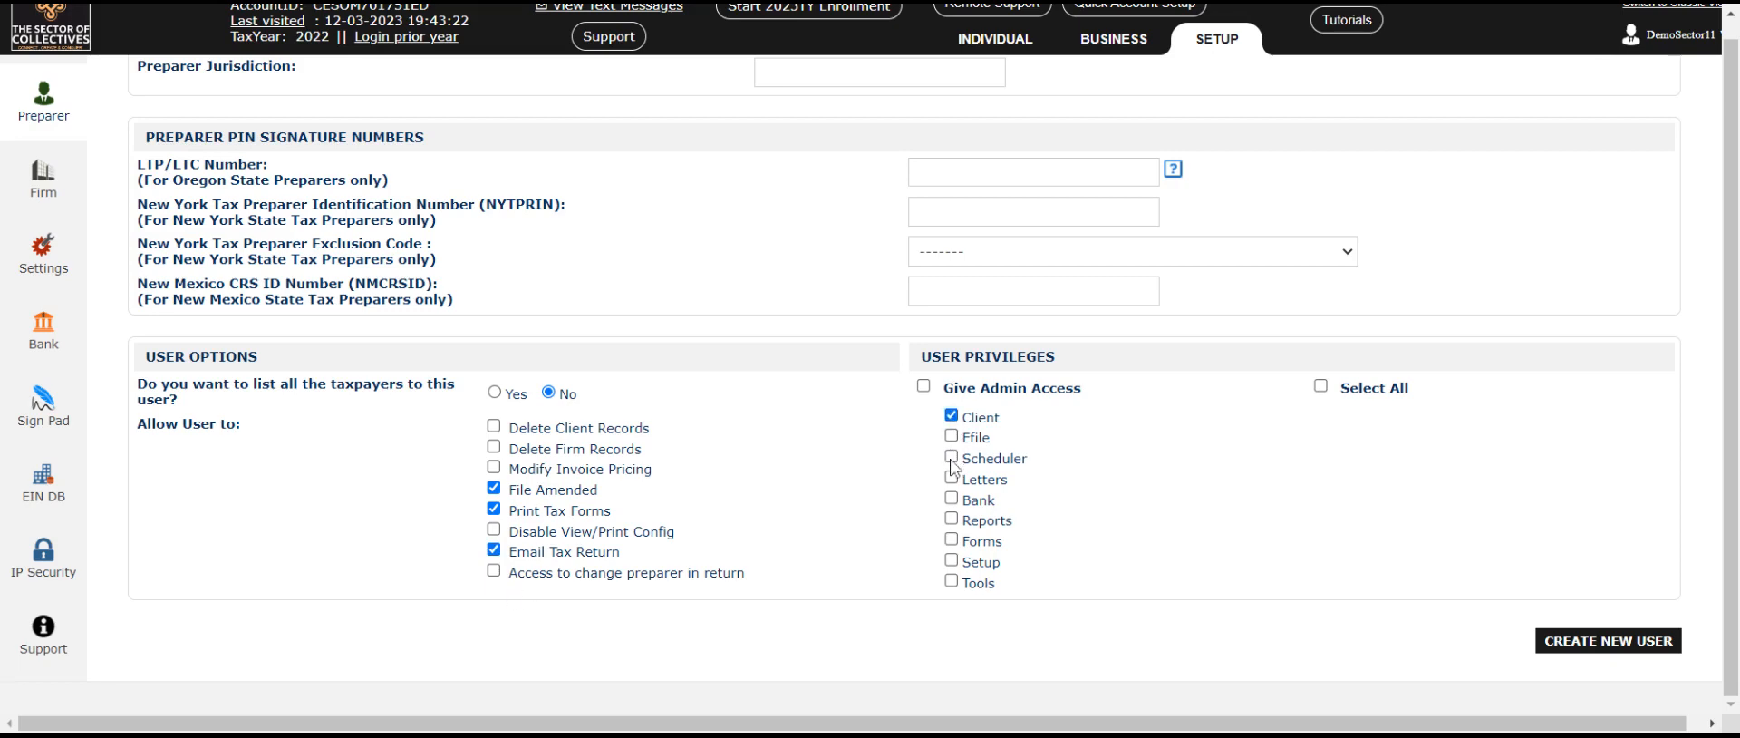
pyautogui.click(952, 457)
pyautogui.click(951, 479)
pyautogui.click(952, 539)
pyautogui.click(952, 581)
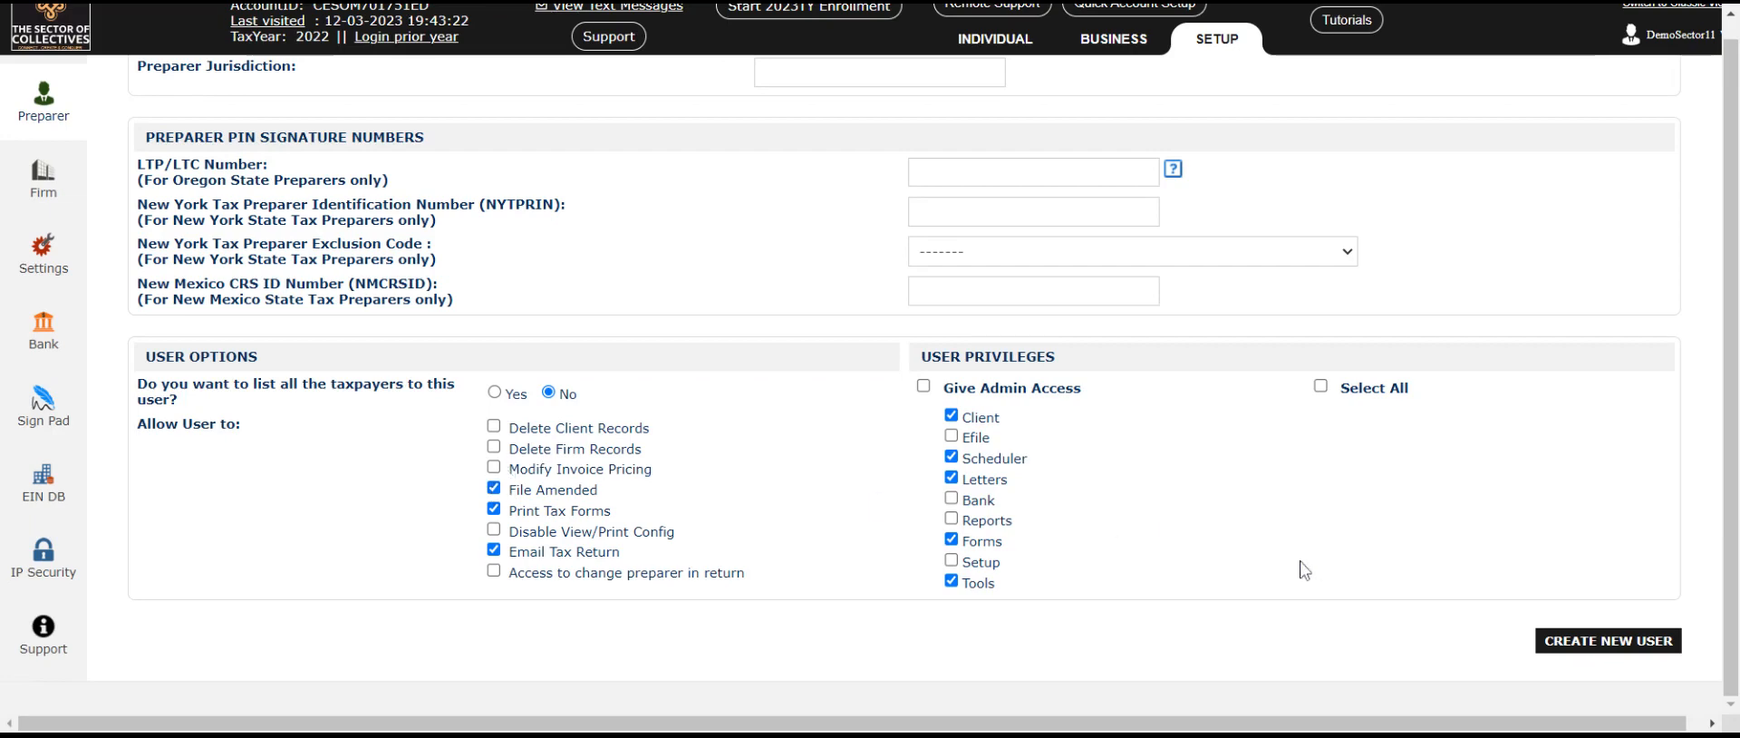
# Step: Create the new user account and skip the security questions
pyautogui.scroll(8, 1305, 566)
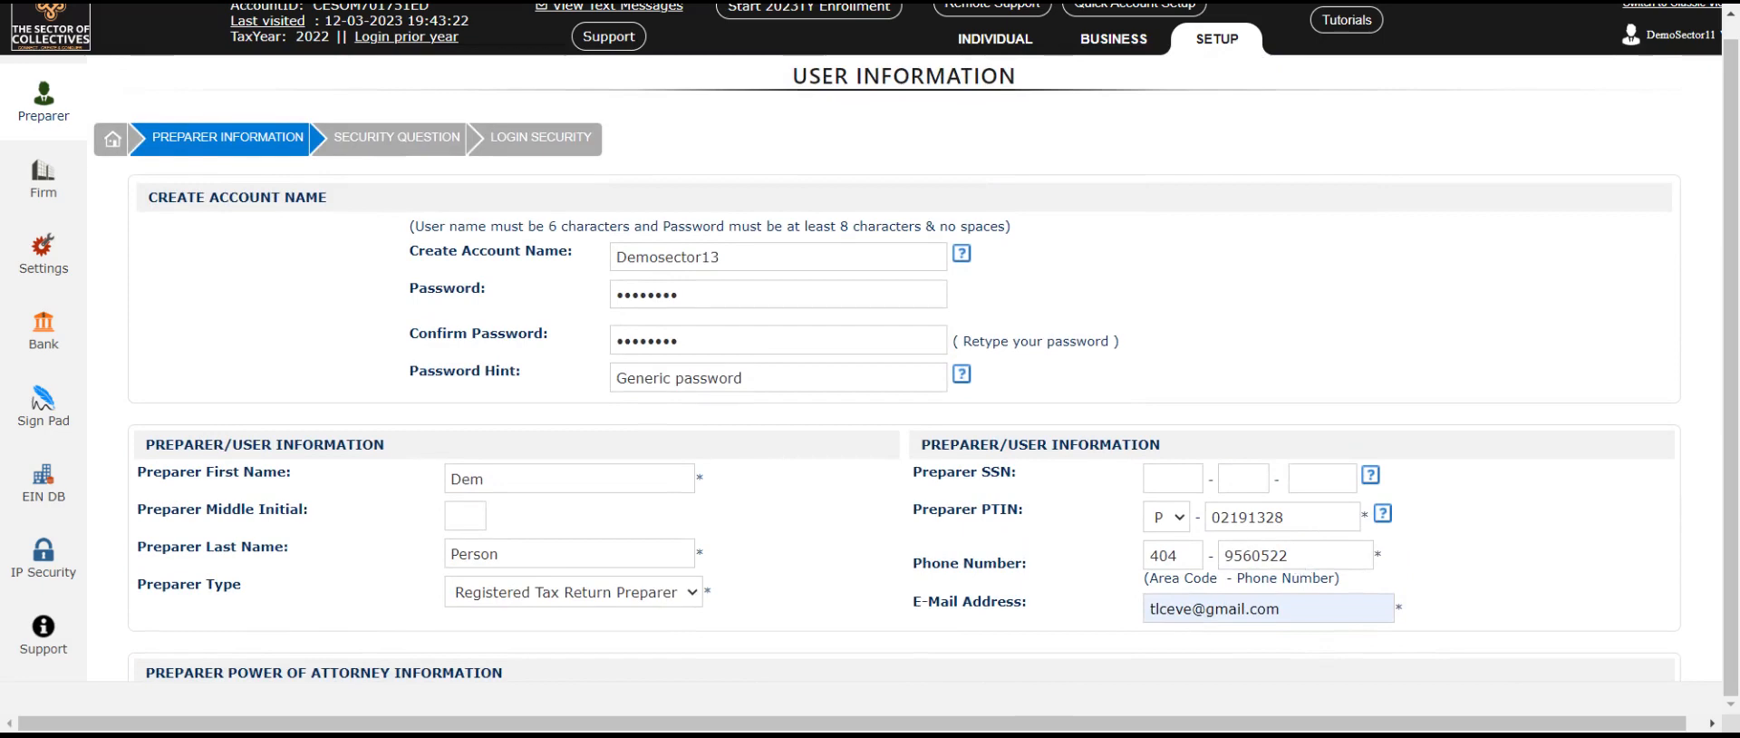
pyautogui.scroll(-10, 1291, 558)
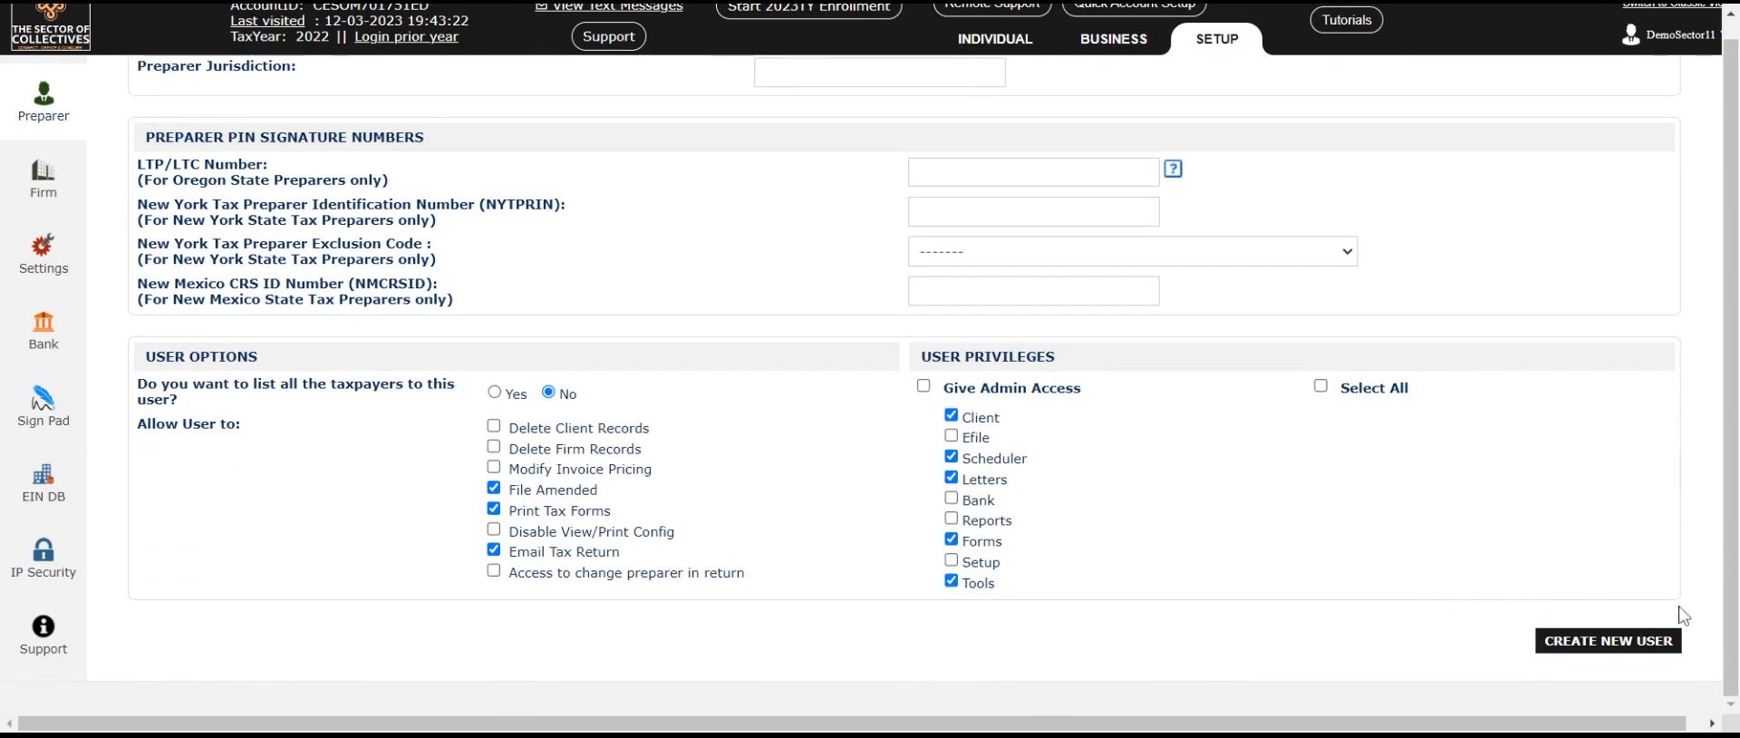
pyautogui.click(1620, 646)
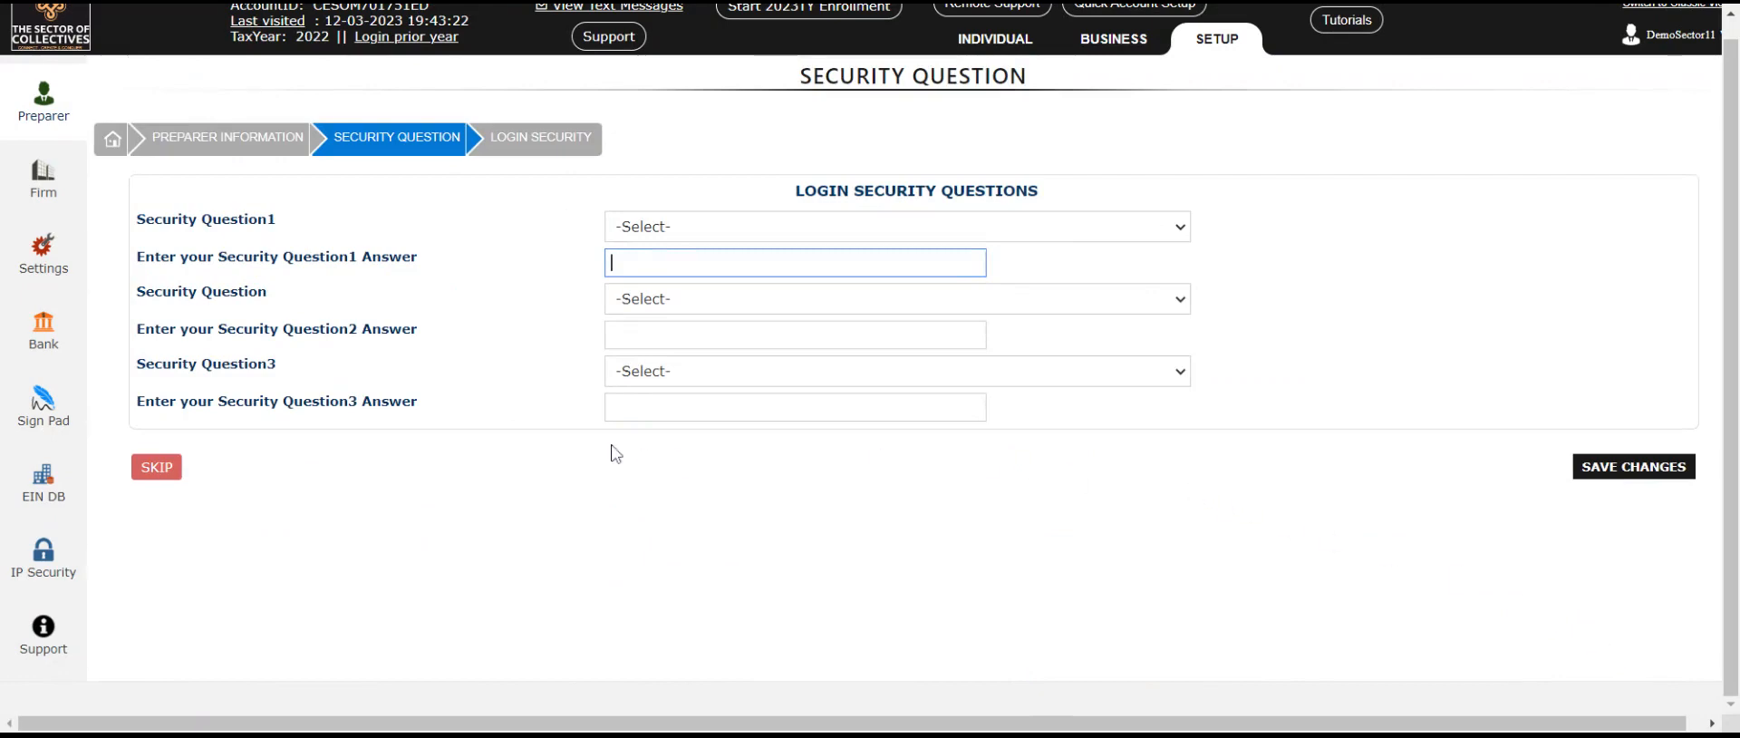
pyautogui.click(1090, 227)
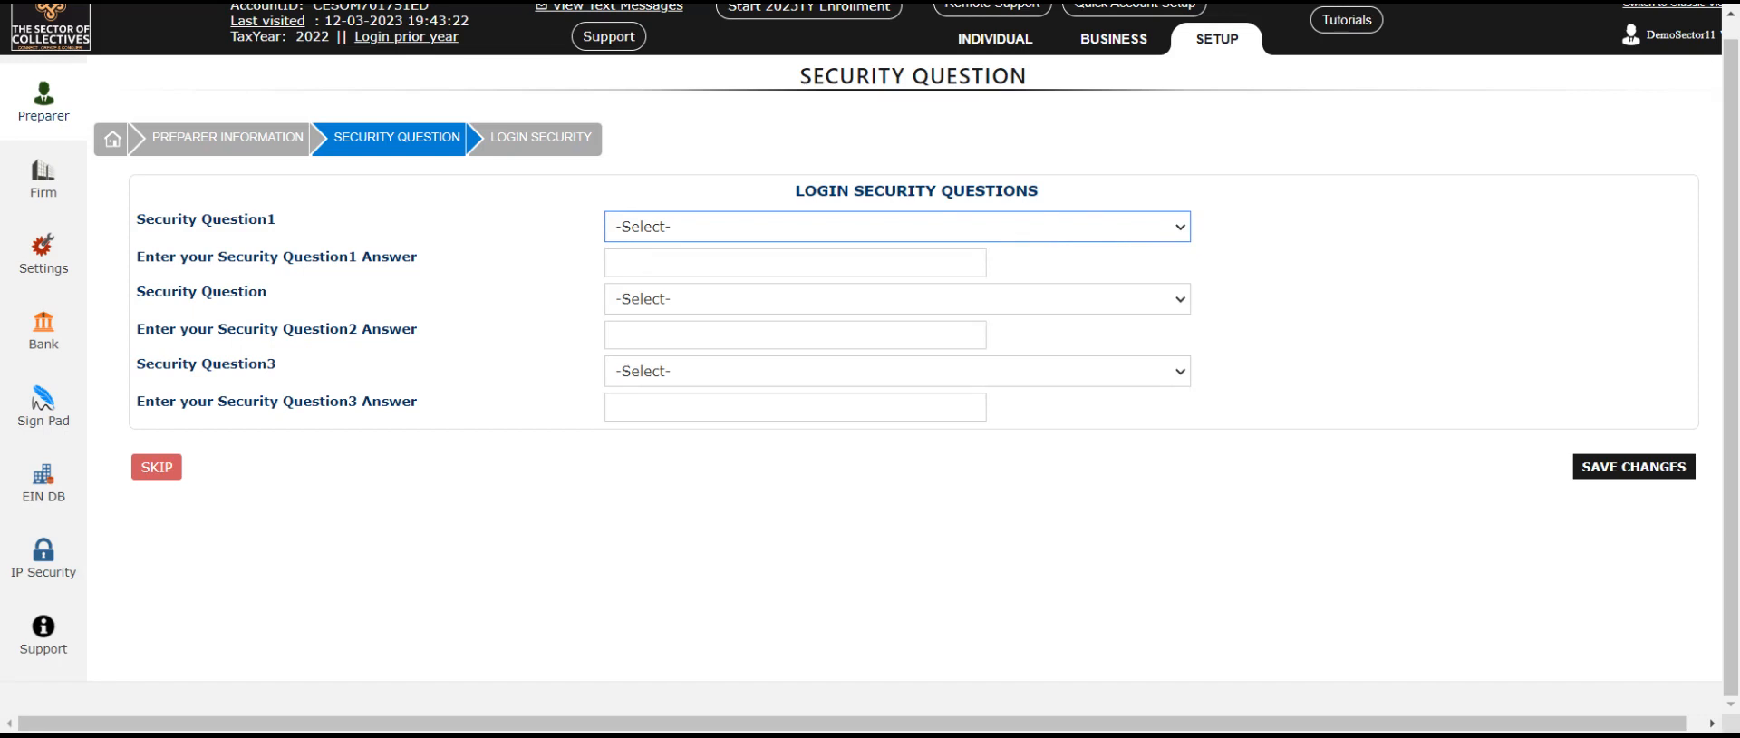
pyautogui.click(486, 573)
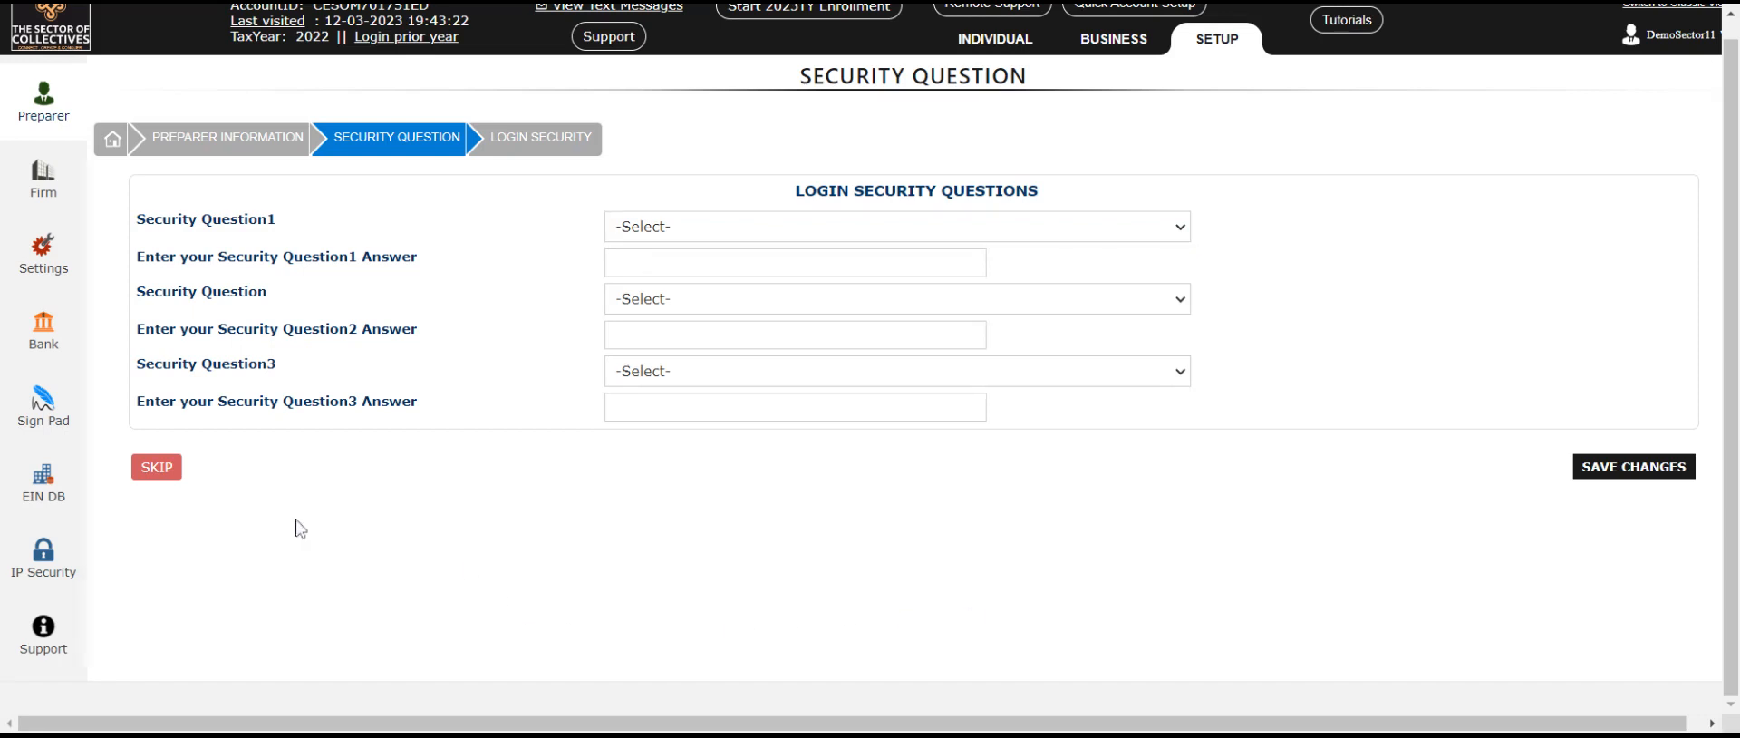
pyautogui.click(157, 468)
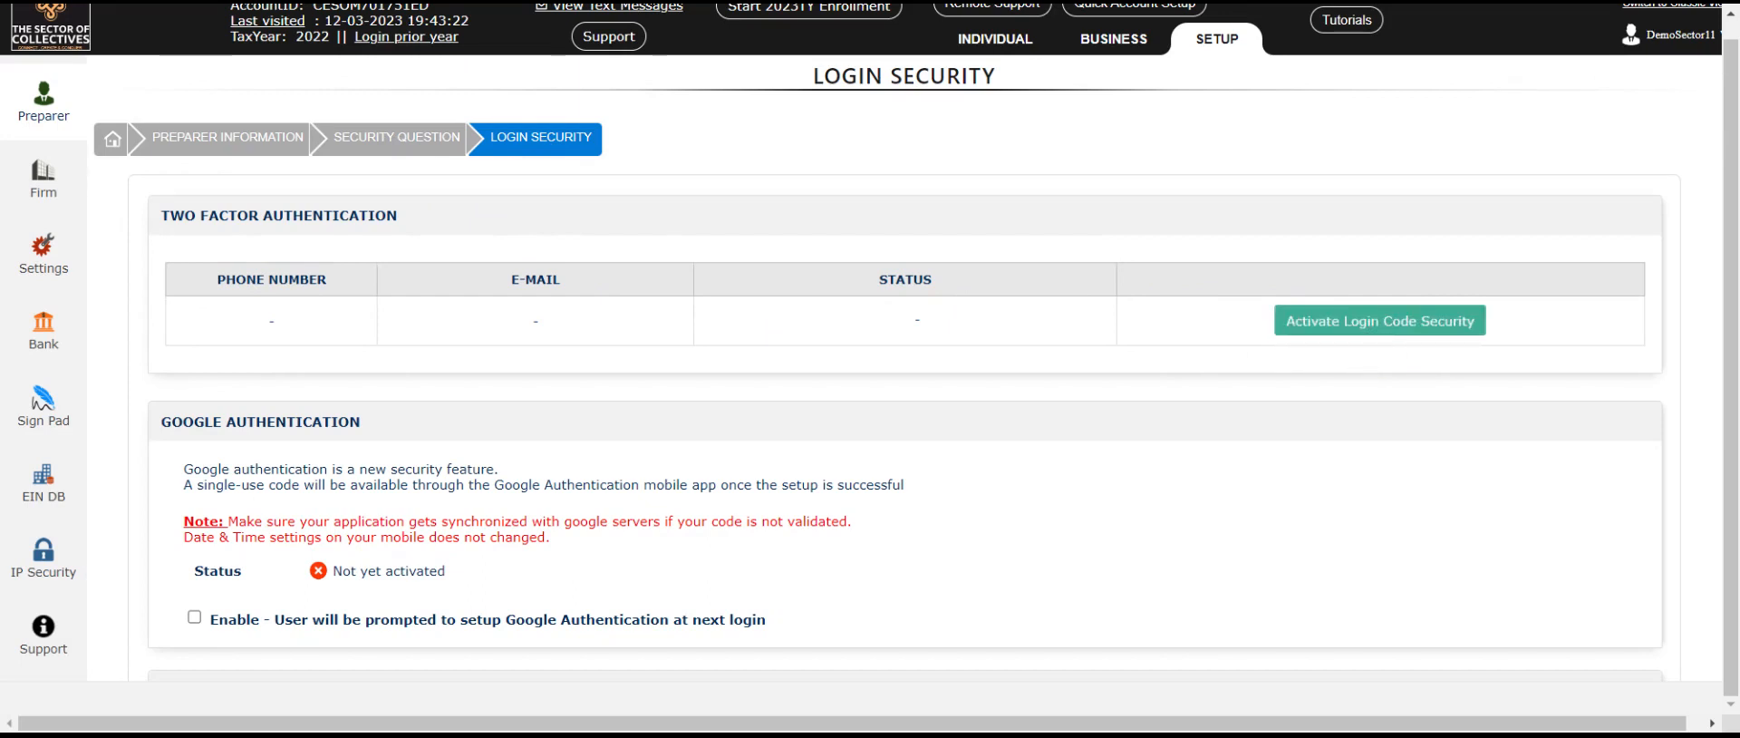
# Step: Complete setup without two-factor, Google authentication or a security PIN
pyautogui.scroll(-2, 1134, 377)
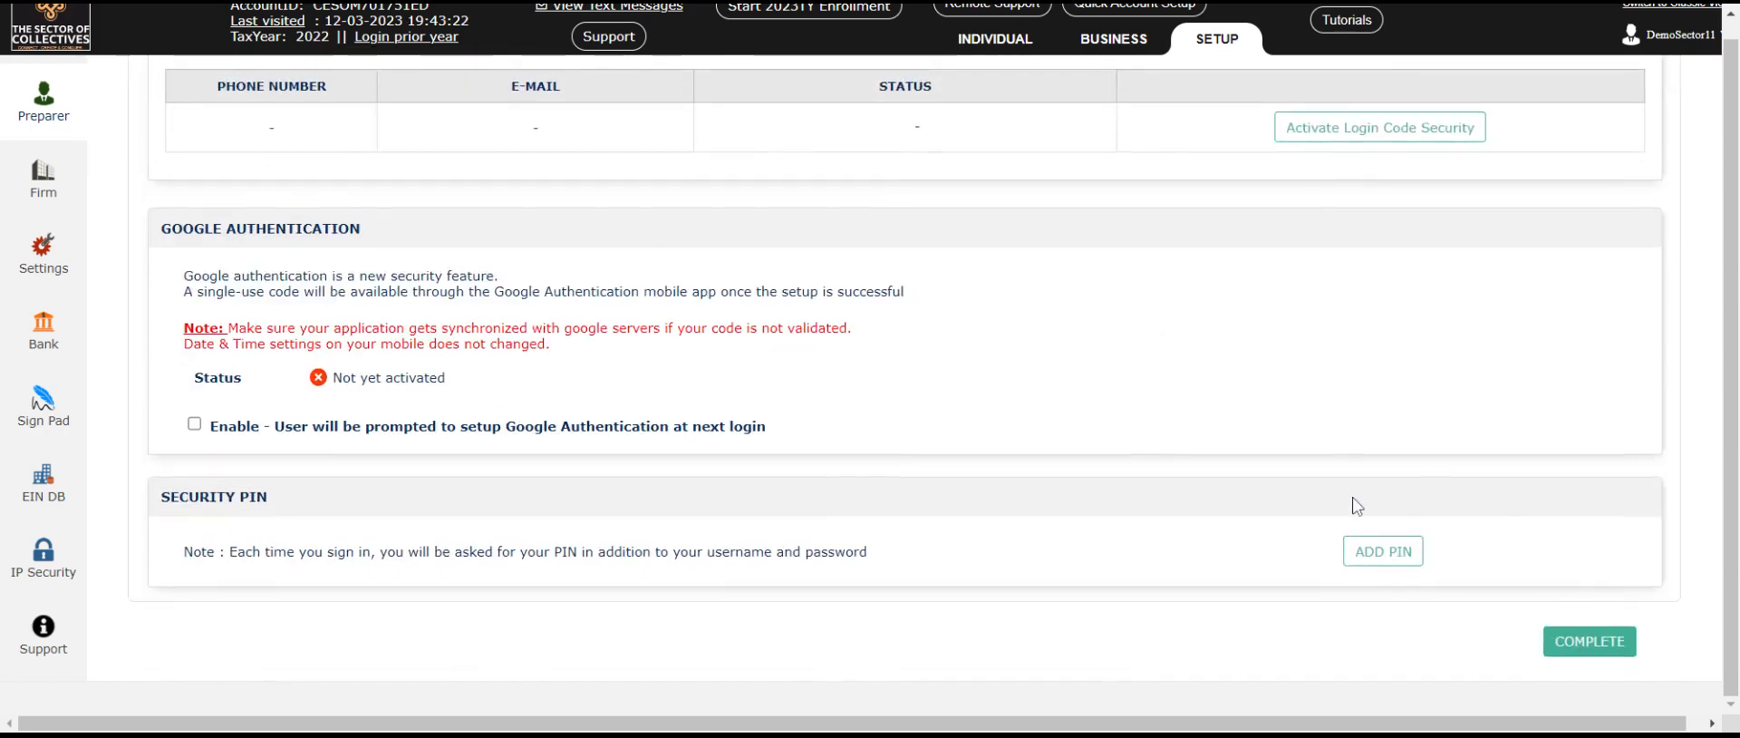
pyautogui.scroll(2, 1355, 502)
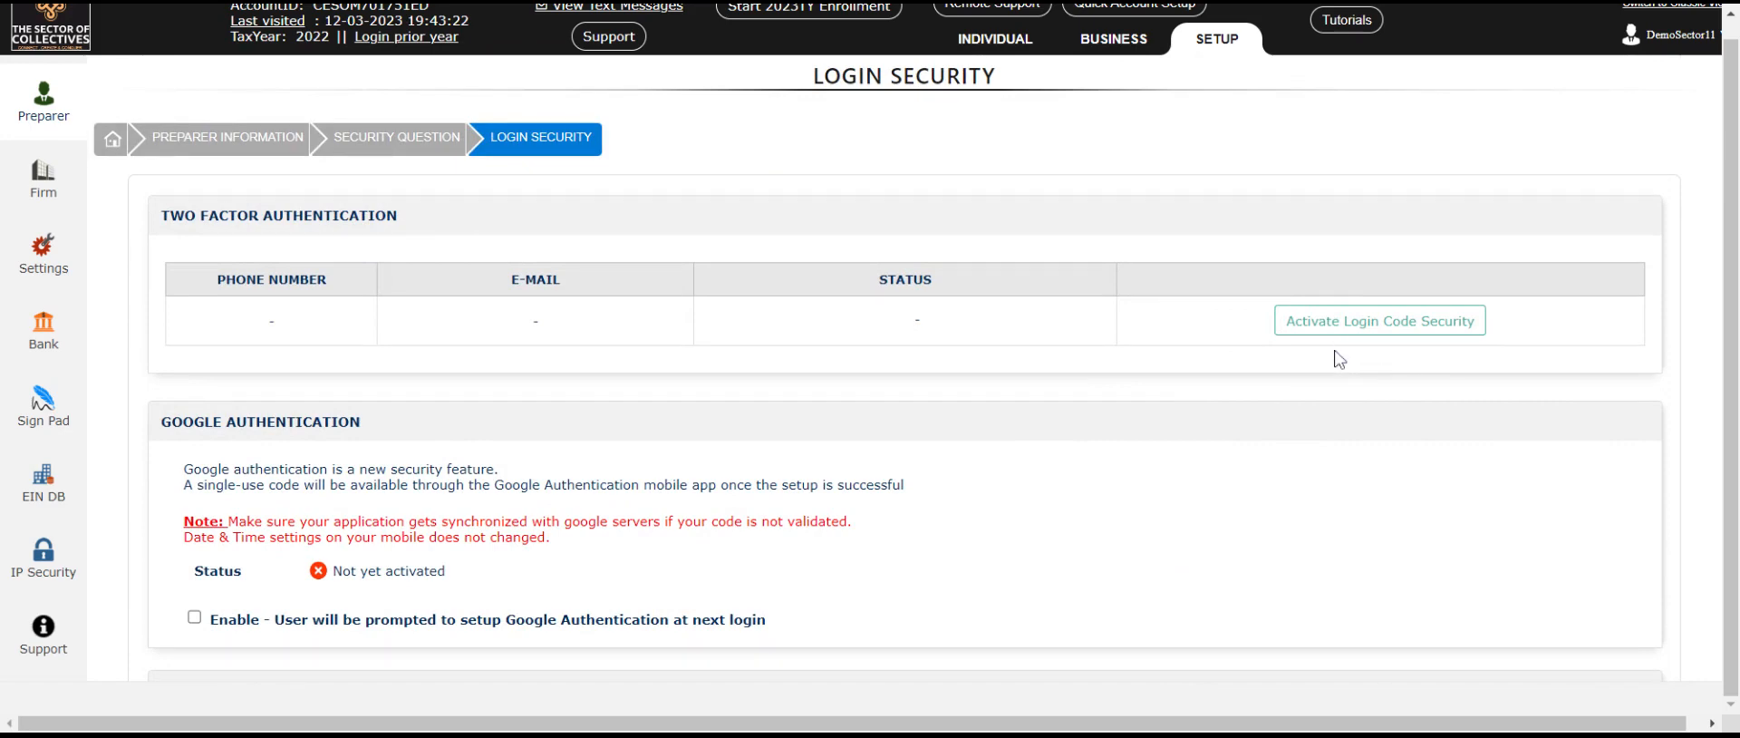
pyautogui.scroll(-2, 1341, 356)
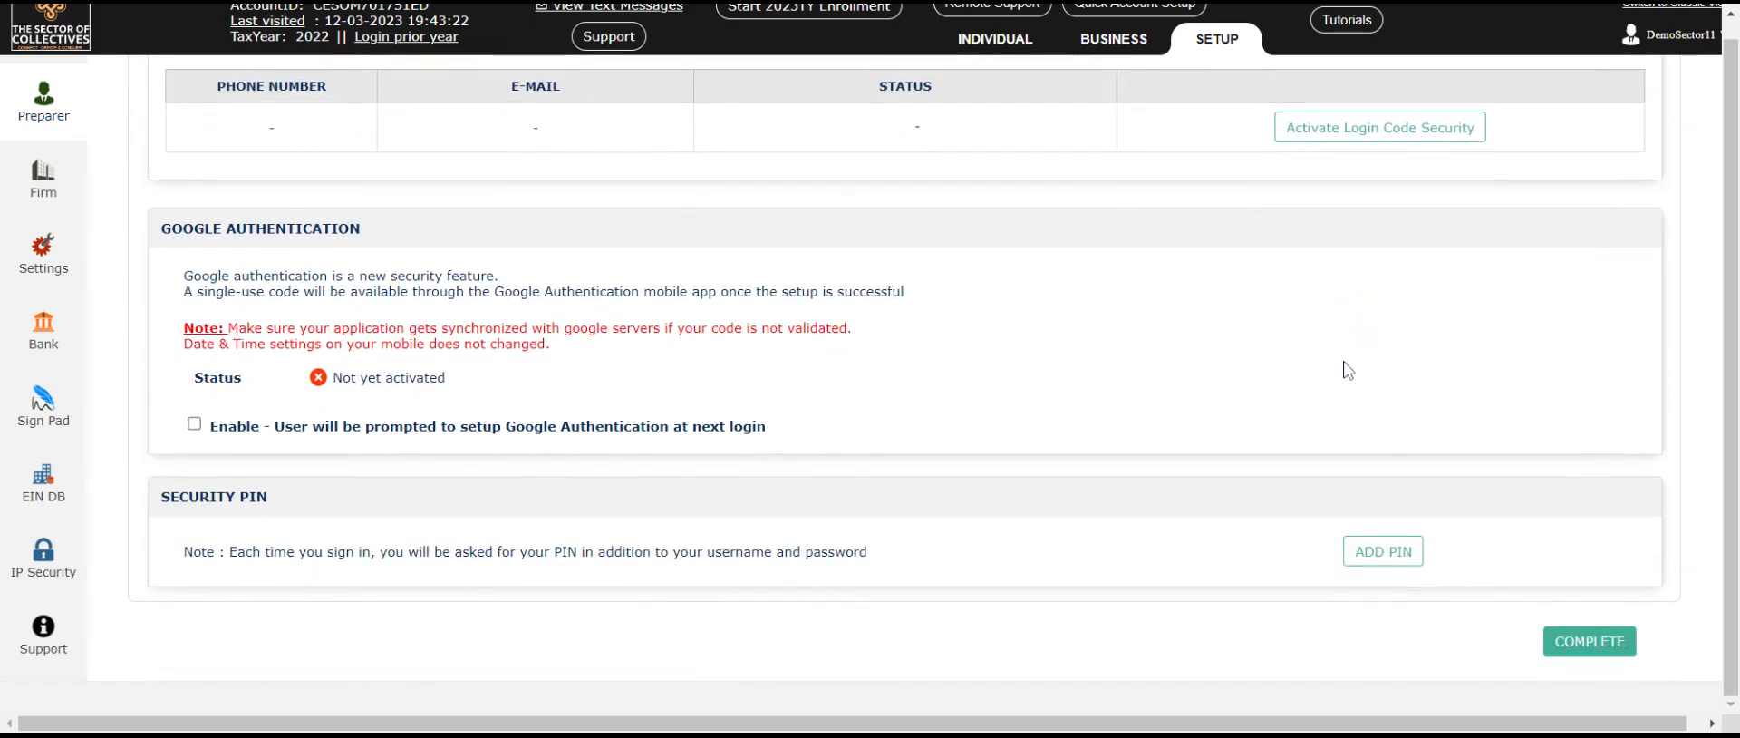
pyautogui.scroll(2, 1347, 367)
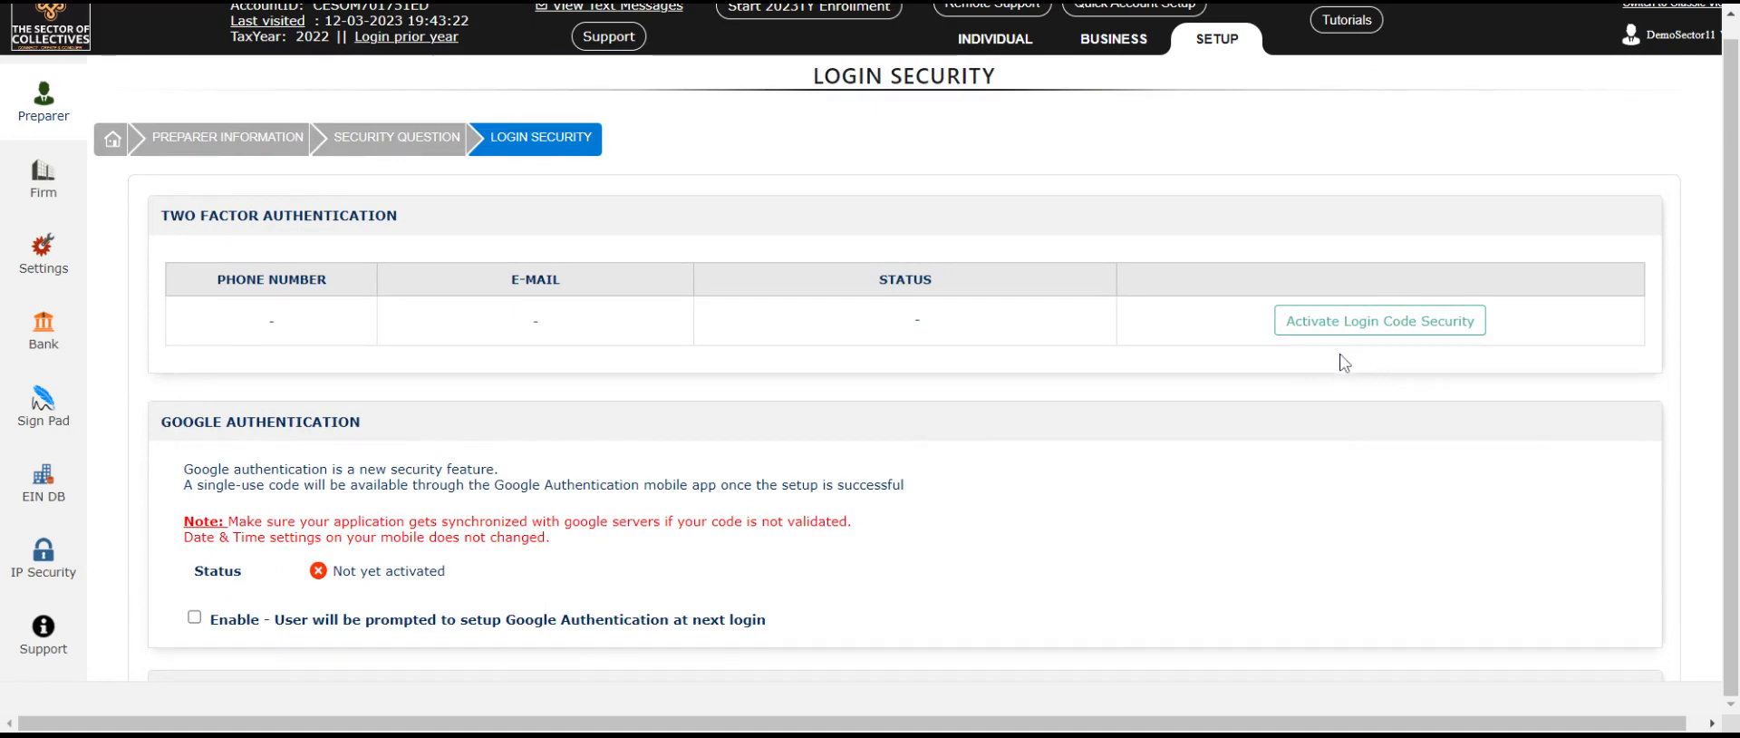
pyautogui.scroll(-2, 1344, 363)
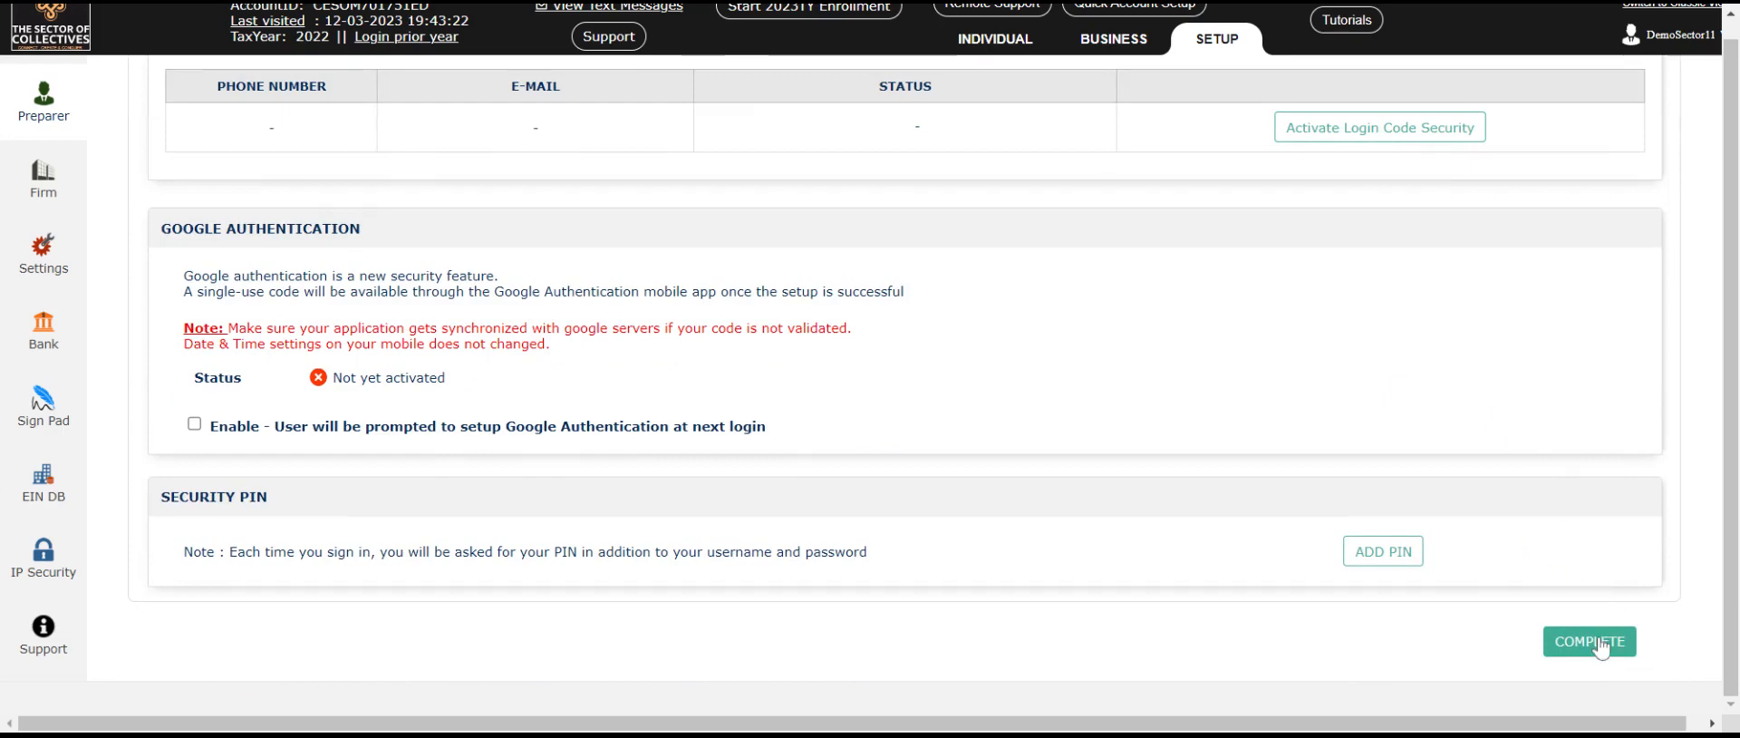
pyautogui.click(1599, 644)
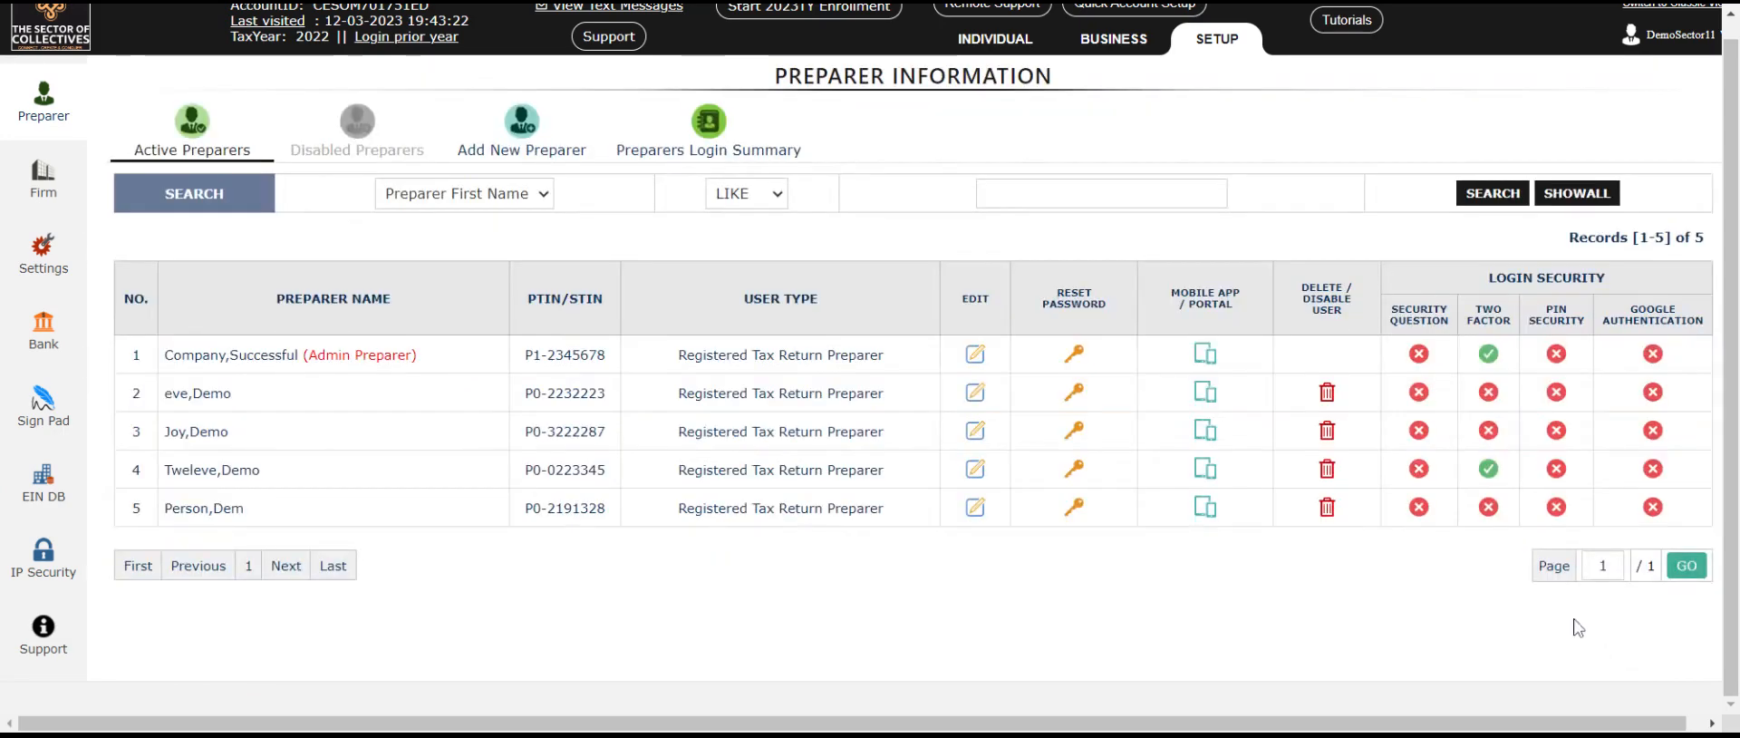